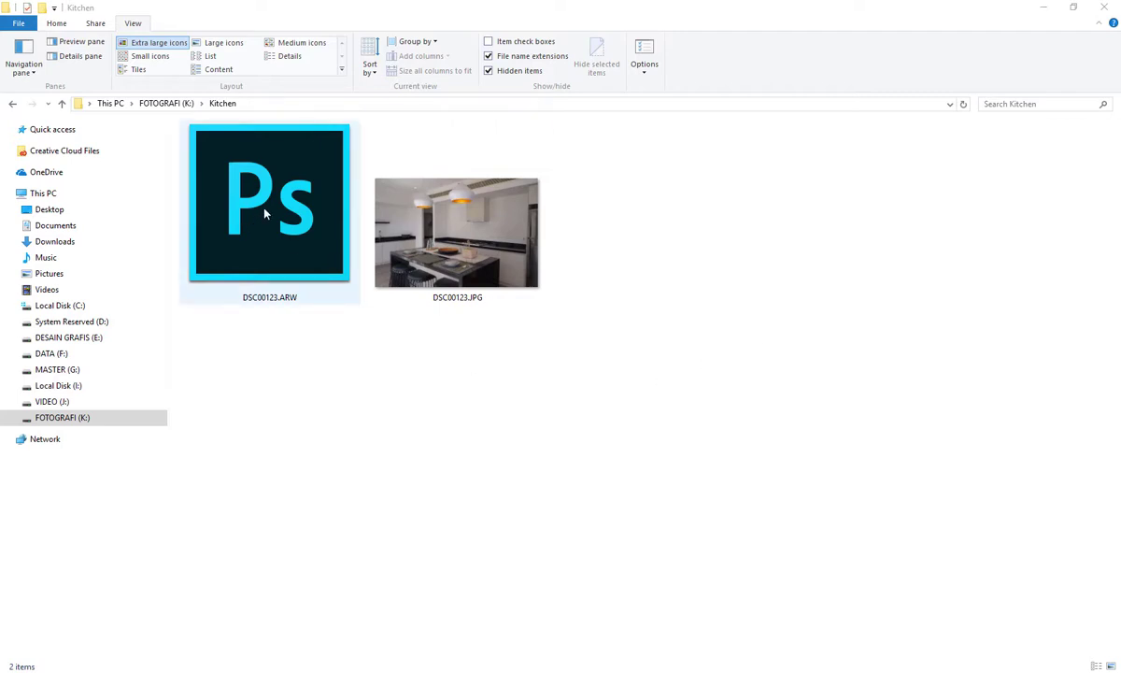
Open the raw file DSC00123.ARW from the Kitchen folder in Camera Raw.
click(387, 232)
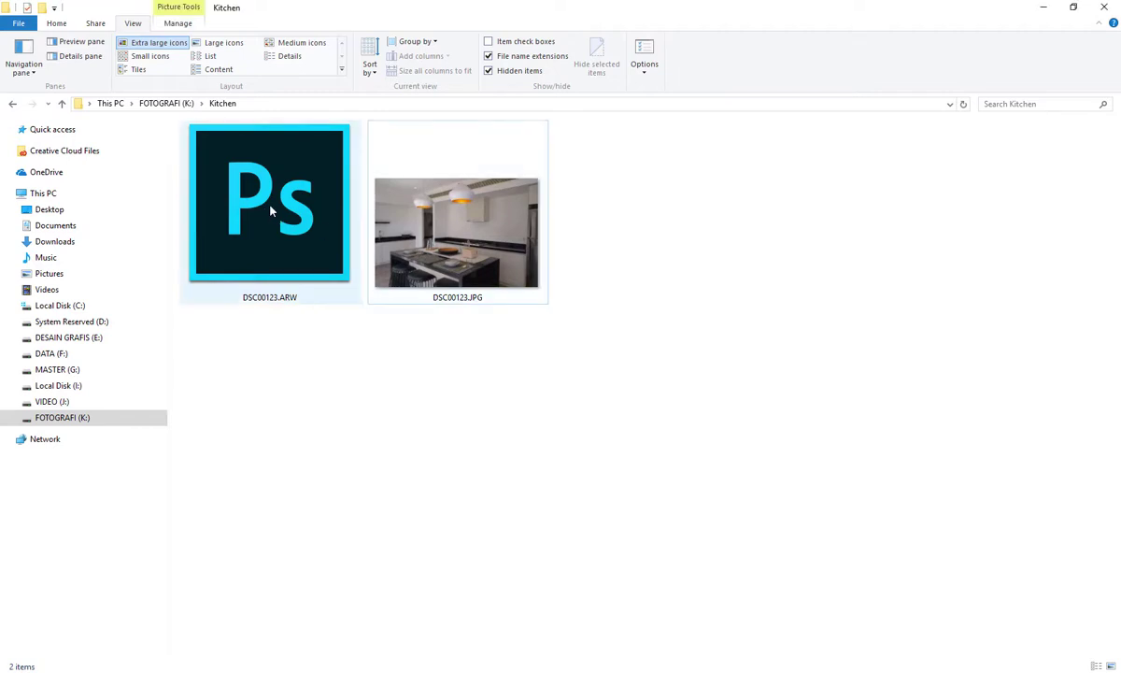
double_click(271, 211)
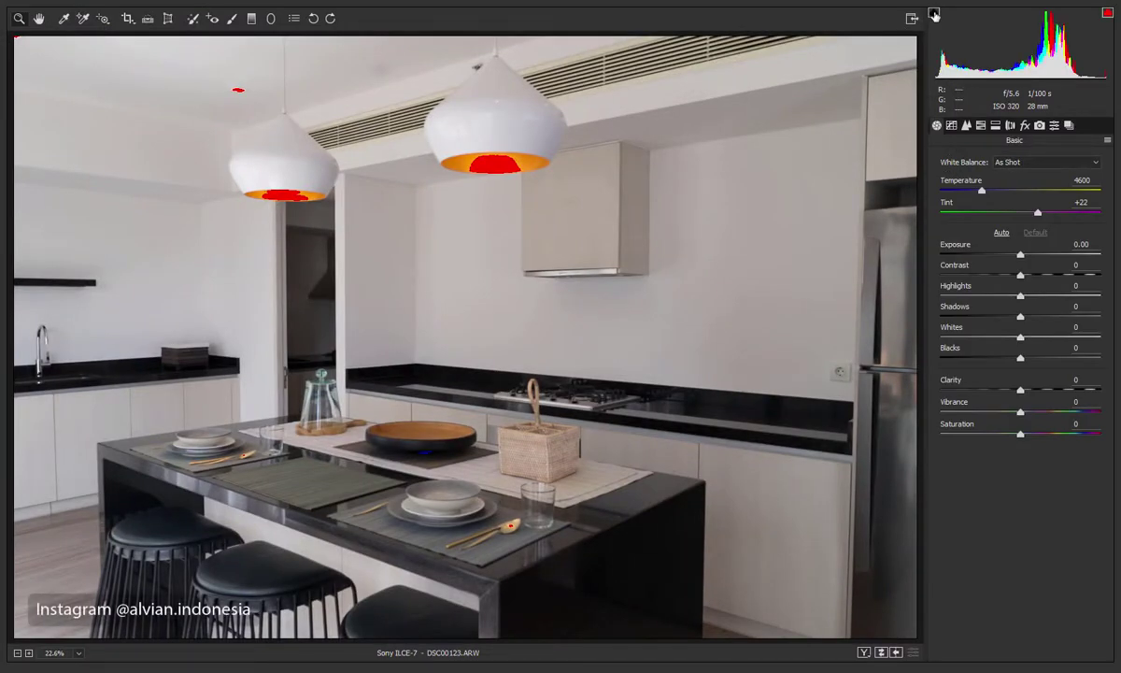
click(1107, 13)
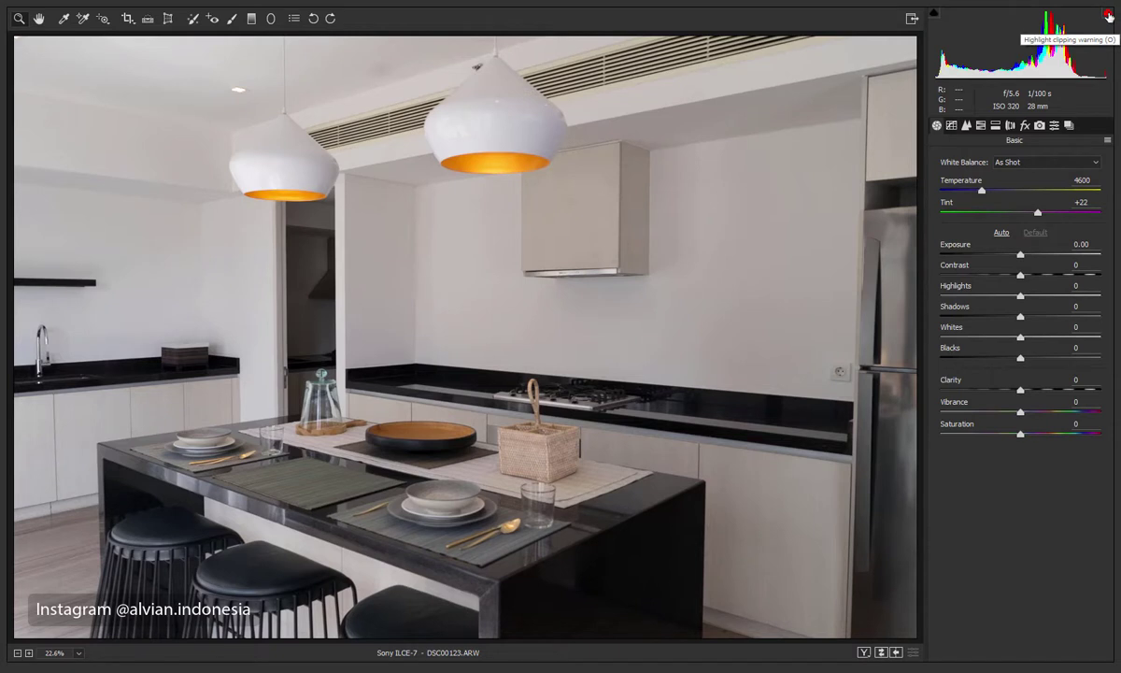
click(1109, 15)
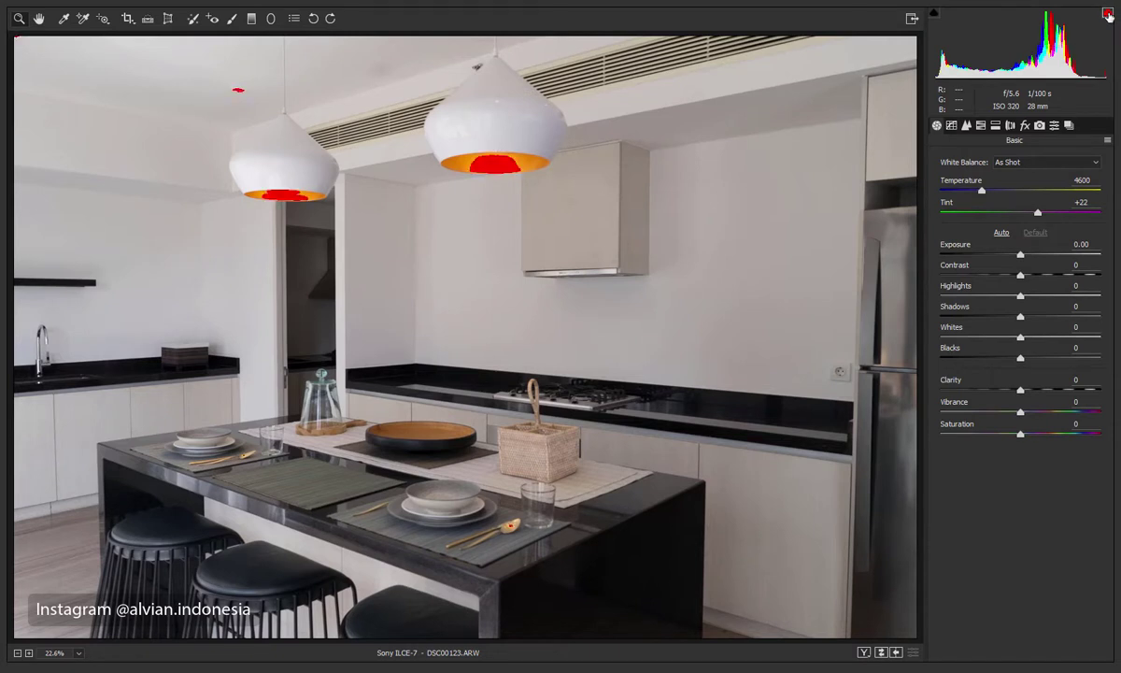
click(935, 16)
click(39, 18)
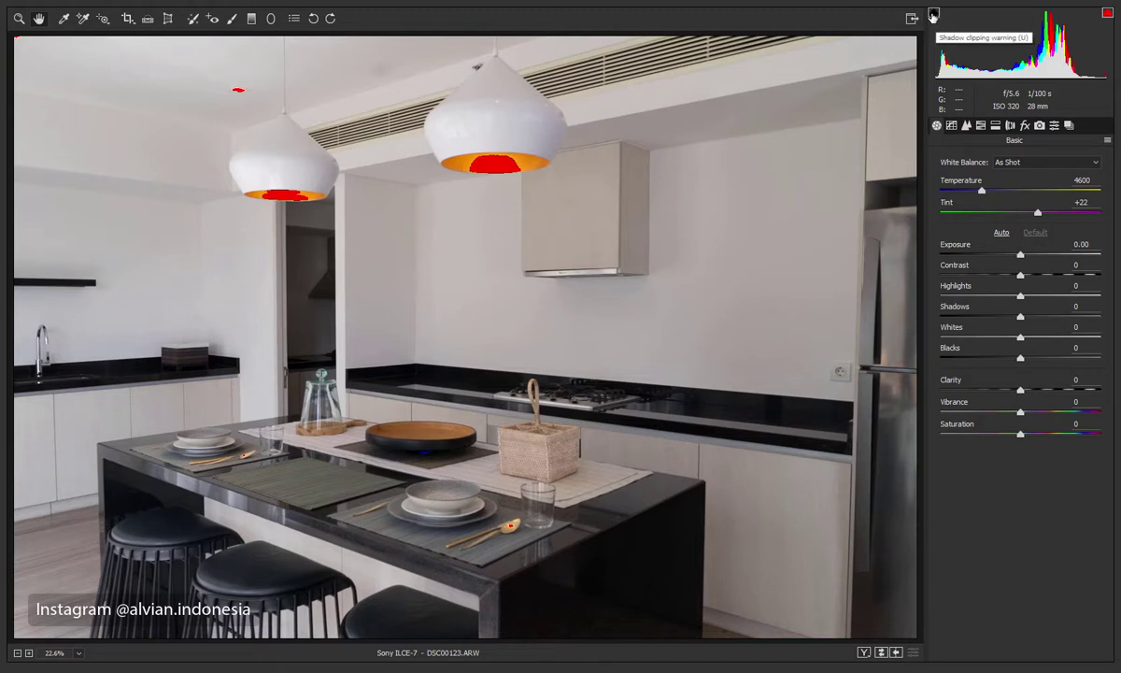
click(932, 16)
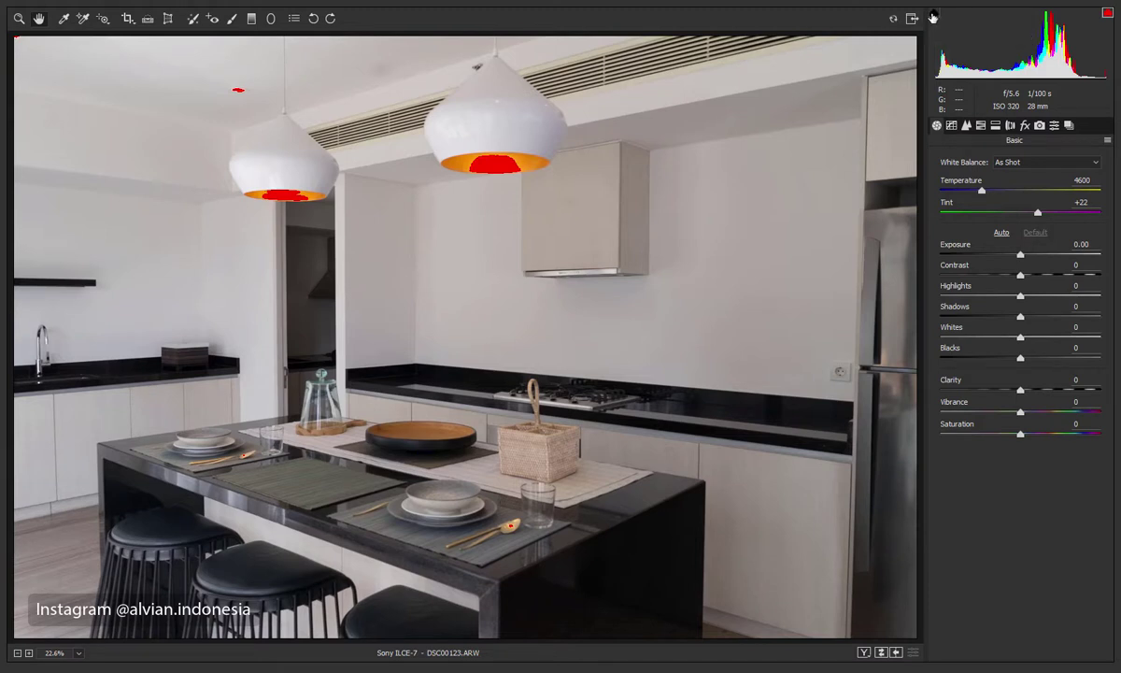
click(1108, 13)
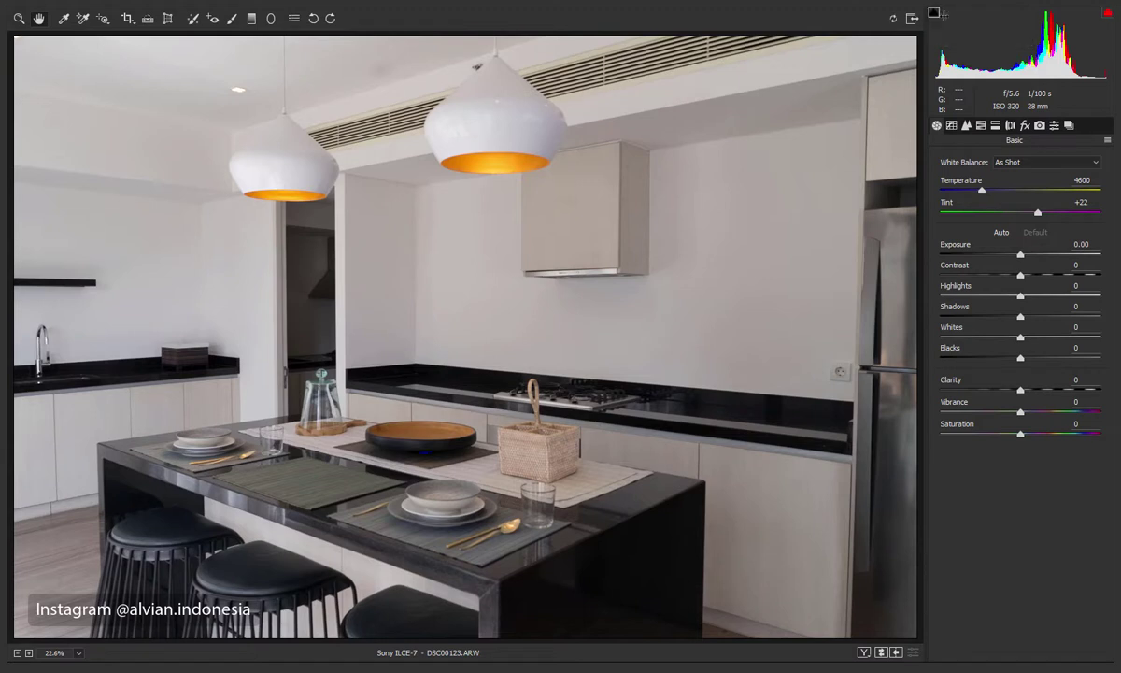
click(1109, 14)
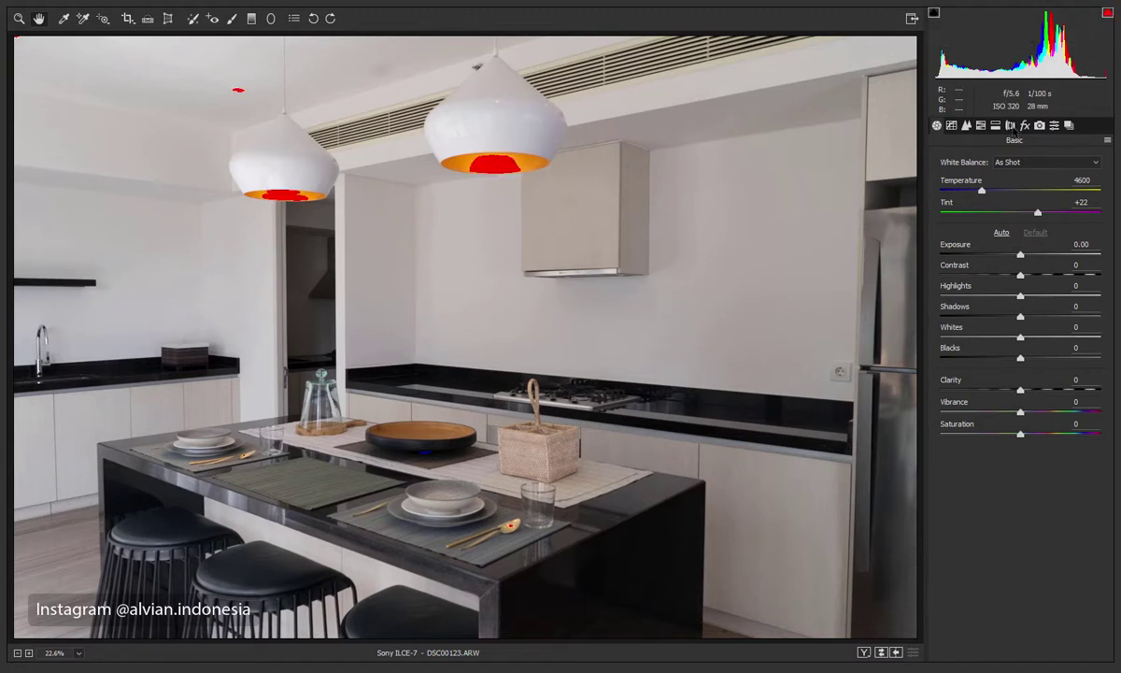
In Lens Corrections, hide the grid and enable Remove Chromatic Aberration.
click(1011, 125)
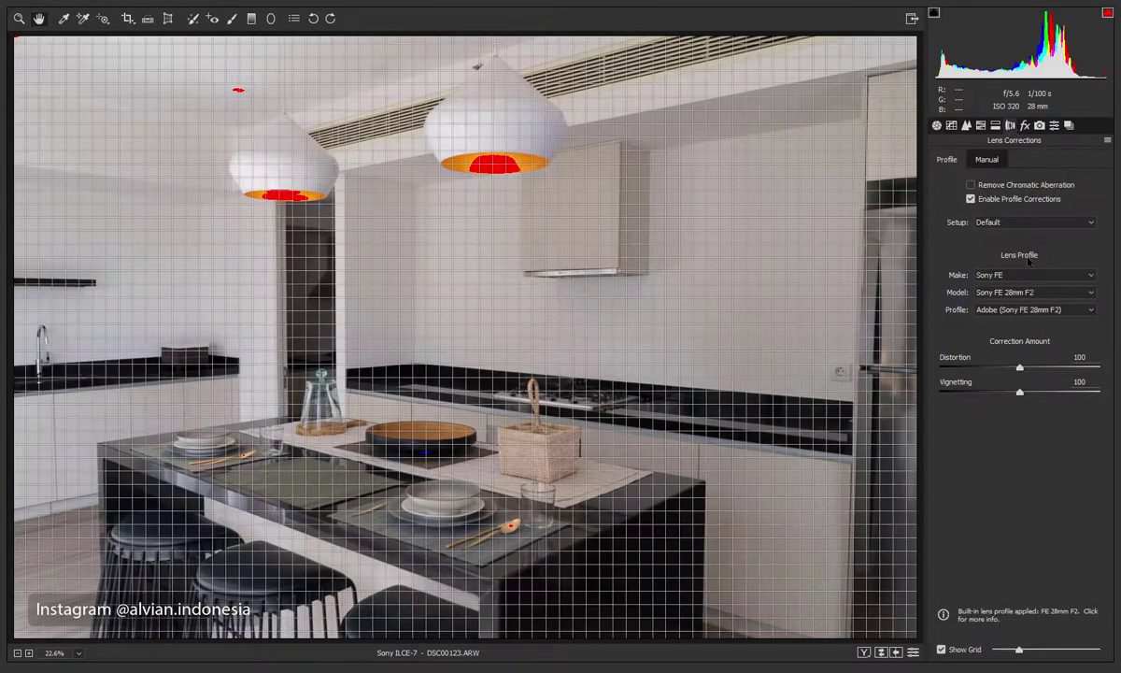
click(941, 650)
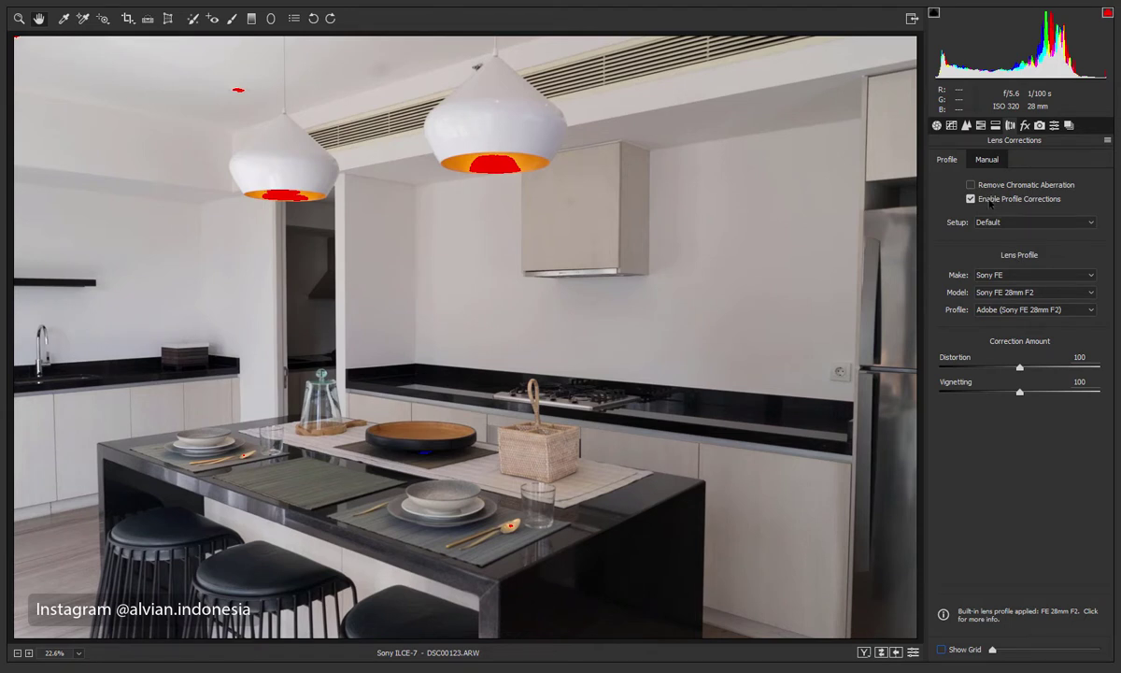
click(972, 185)
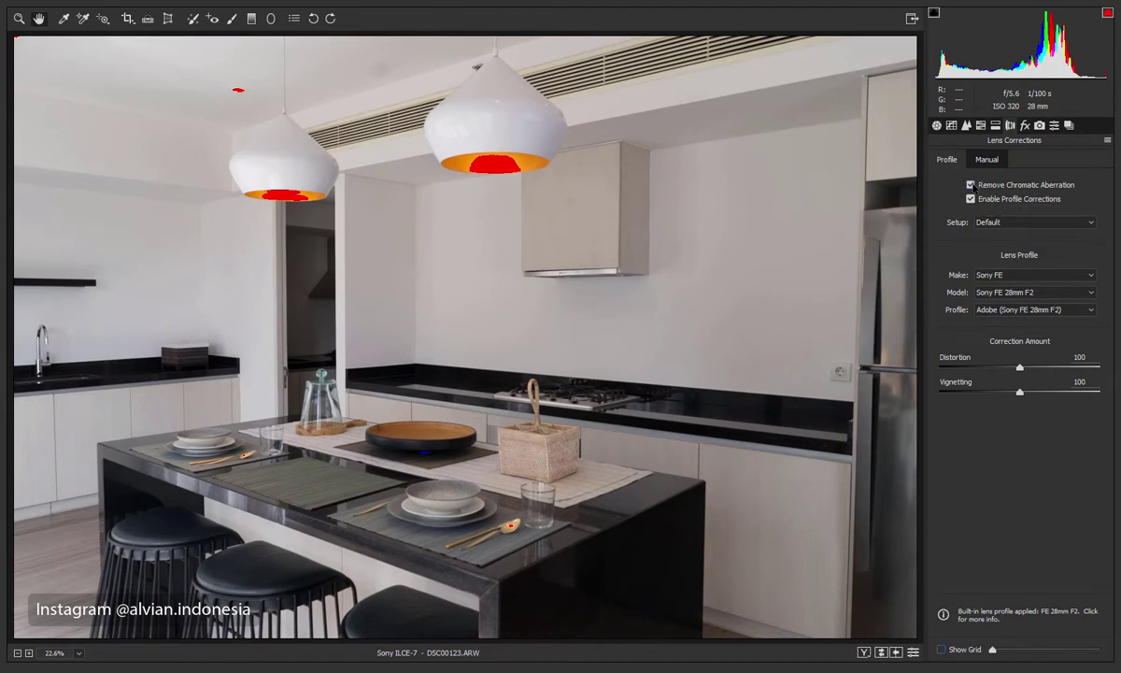
click(936, 127)
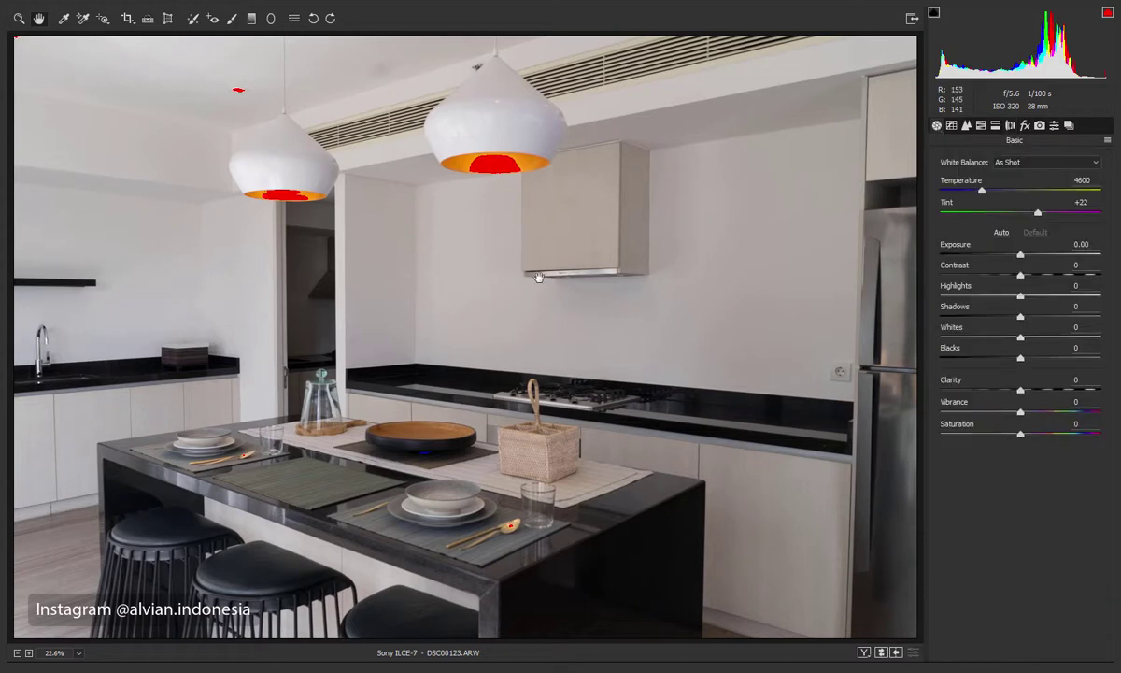
Apply Auto tone (Exposure +0.65) and lower Highlights to -77.
click(1001, 235)
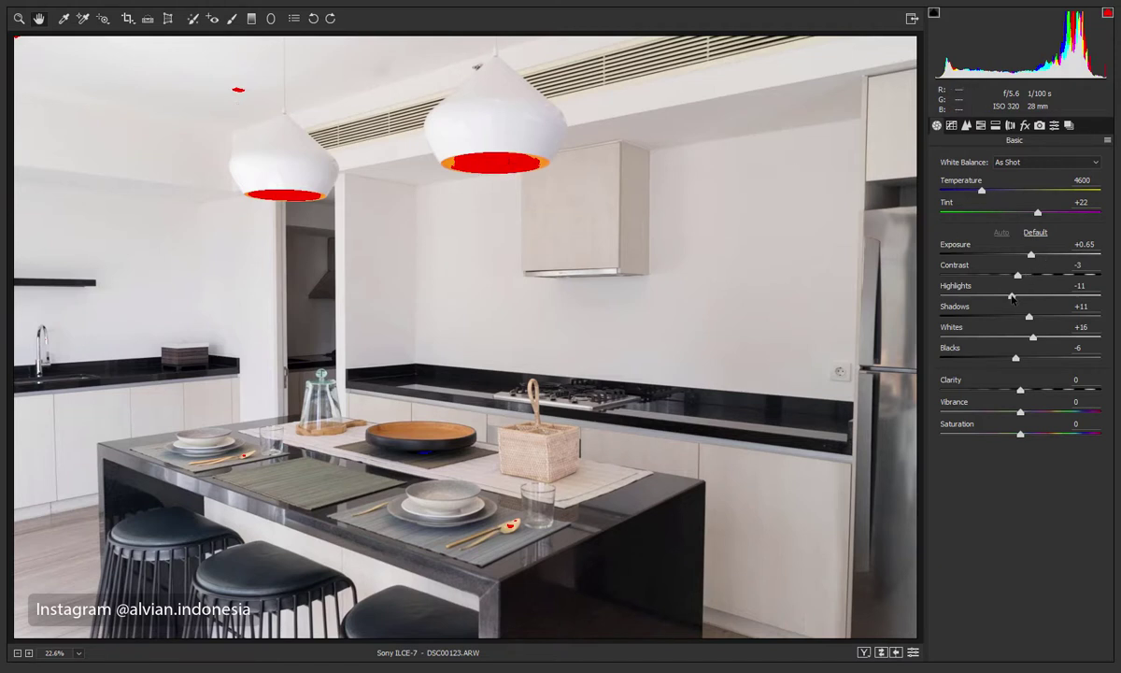
mouse_move(1011, 297)
mouse_down()
mouse_move(939, 298)
mouse_move(959, 295)
mouse_up()
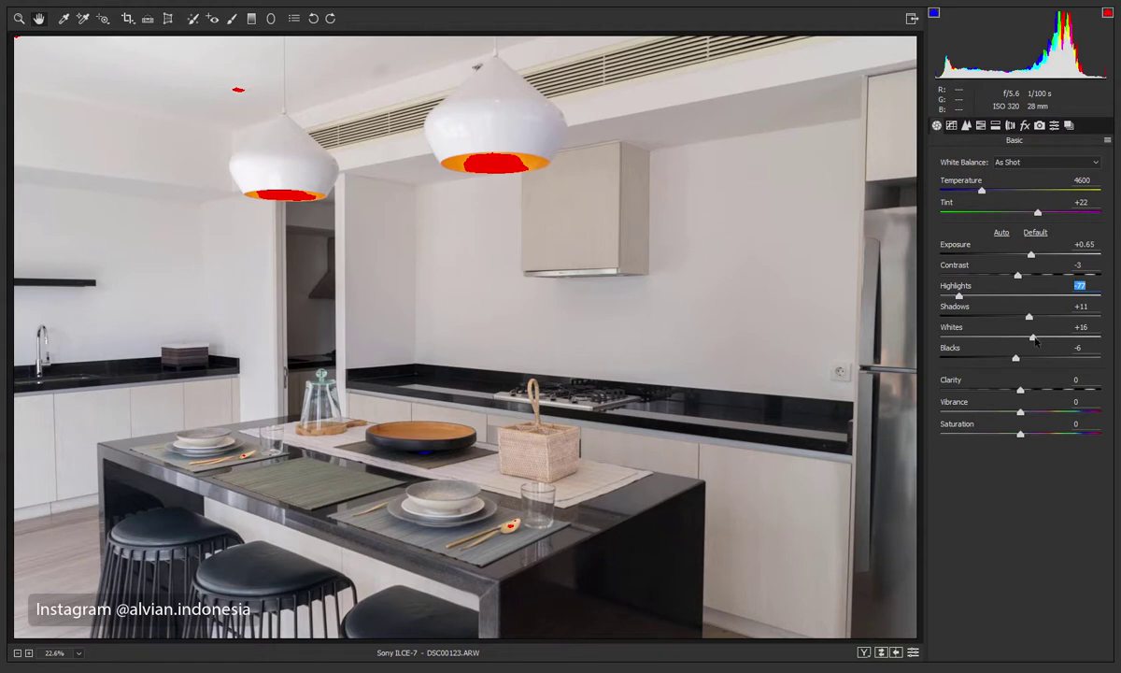
click(953, 126)
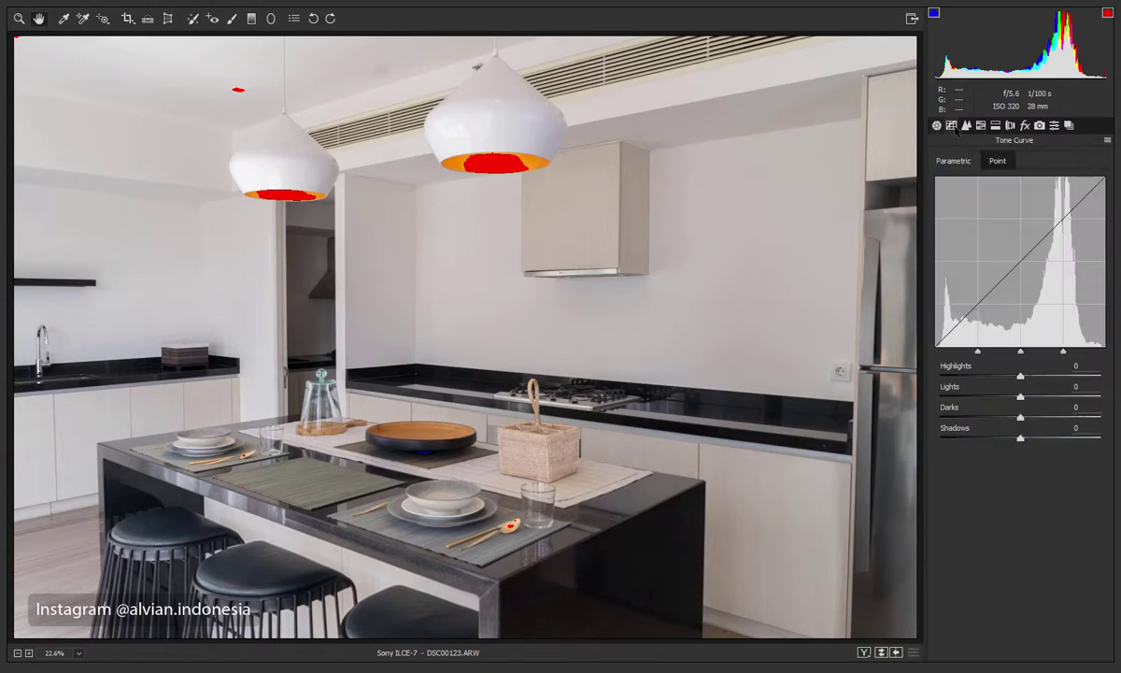
Lower the parametric curve Highlights to -61 and Basic Whites to -62.
click(1004, 377)
mouse_move(1005, 377)
mouse_down()
mouse_move(973, 381)
mouse_move(969, 397)
mouse_move(983, 399)
mouse_move(972, 378)
mouse_up()
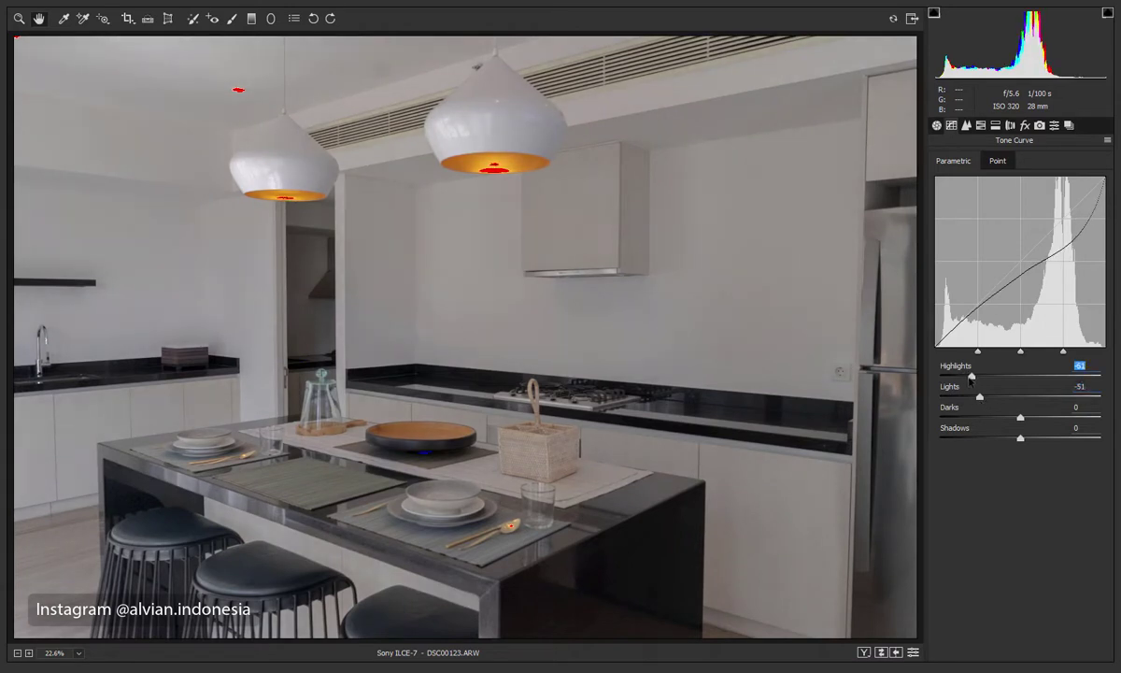
click(937, 124)
drag(1020, 339, 968, 352)
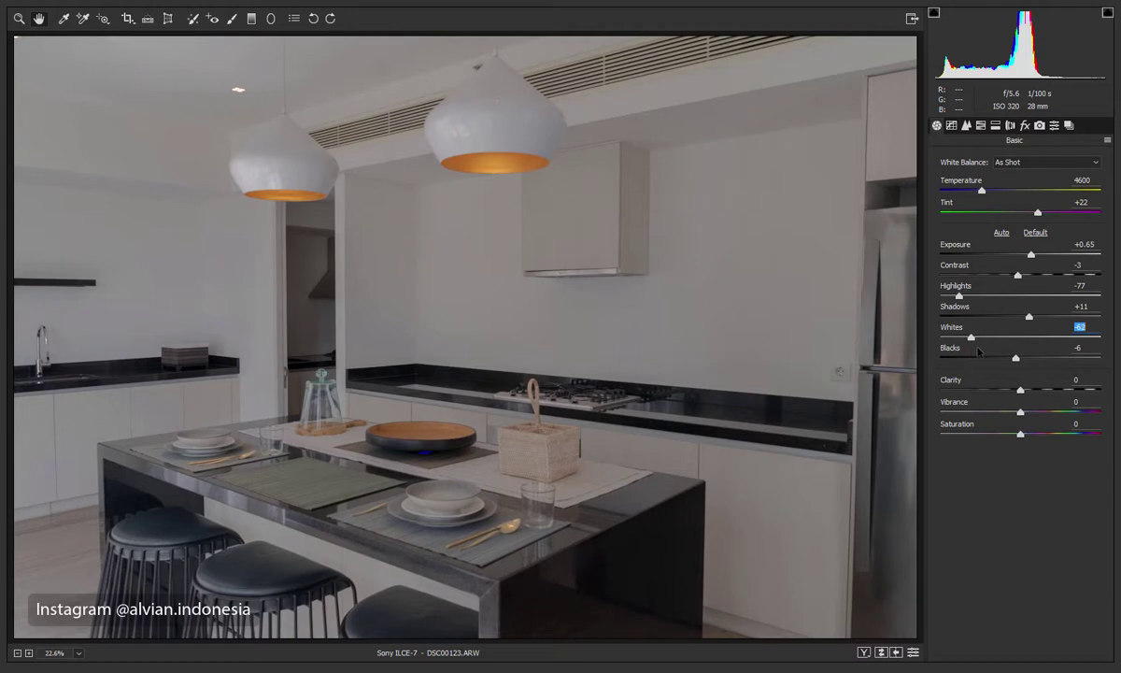
Set Whites to -58, Shadows to 0 and Contrast to +41 in Basic.
drag(978, 350, 973, 348)
drag(1029, 318, 1036, 323)
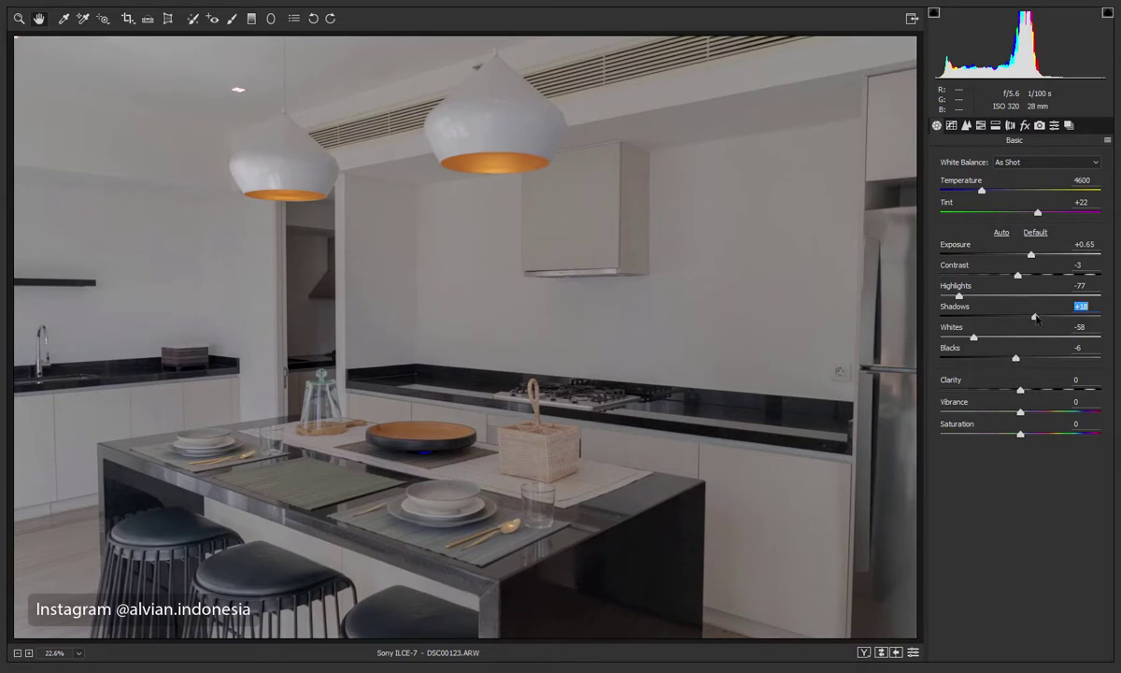
mouse_move(1036, 318)
mouse_down()
mouse_move(1021, 319)
mouse_move(1038, 361)
mouse_up()
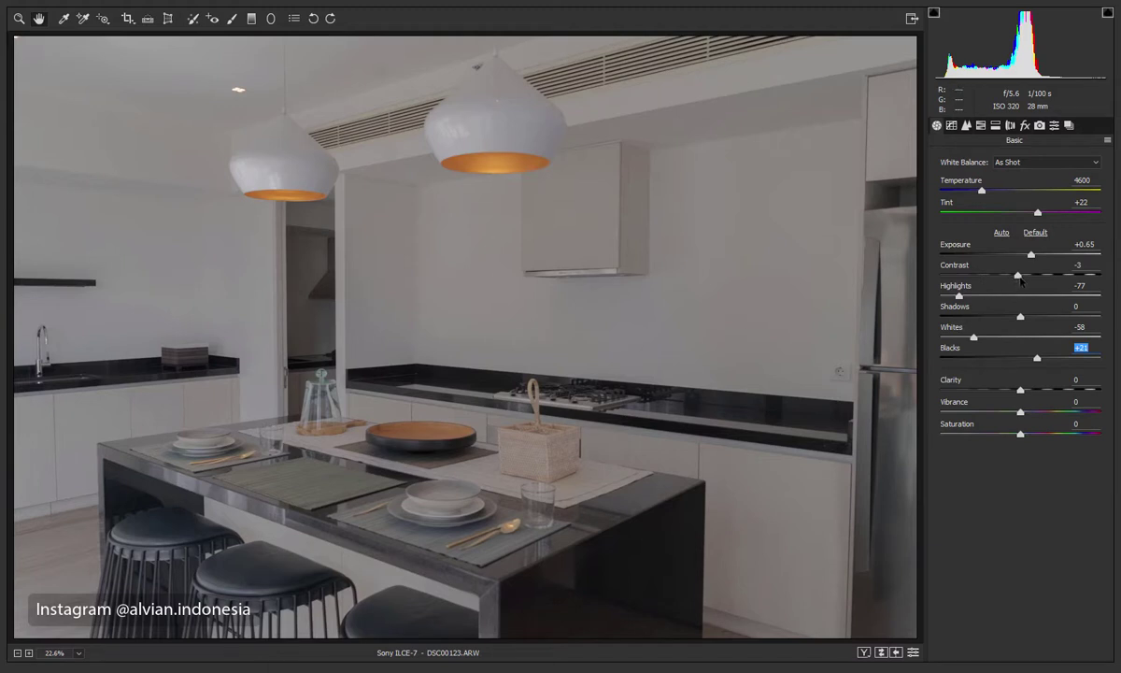
drag(1022, 277, 1030, 278)
mouse_move(1036, 277)
mouse_down()
mouse_move(1067, 281)
mouse_move(1057, 281)
mouse_up()
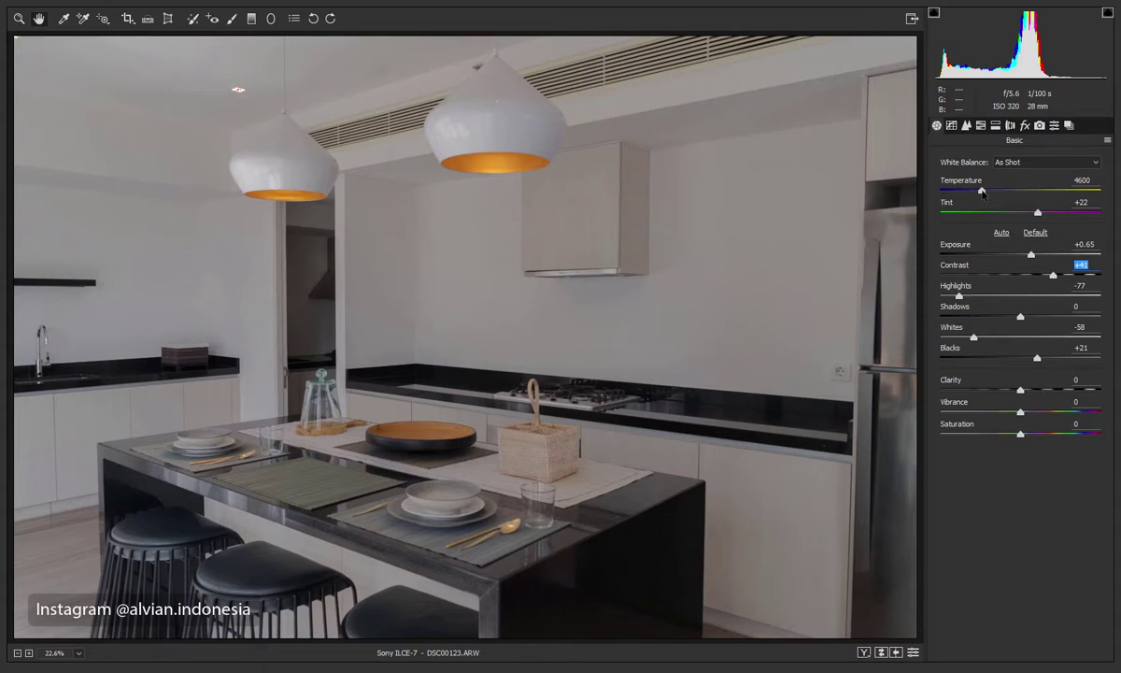
Cool Temperature to 4050 and settle Exposure at +0.95 after trying +2.10.
click(982, 193)
drag(982, 193, 976, 191)
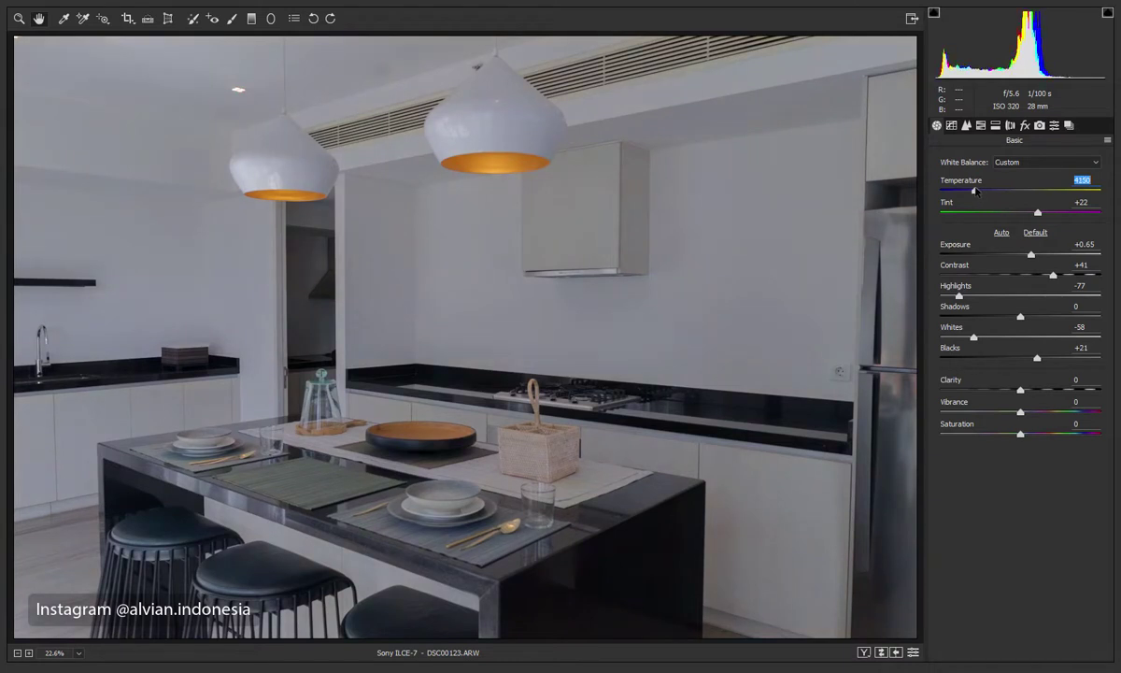
drag(974, 191, 972, 190)
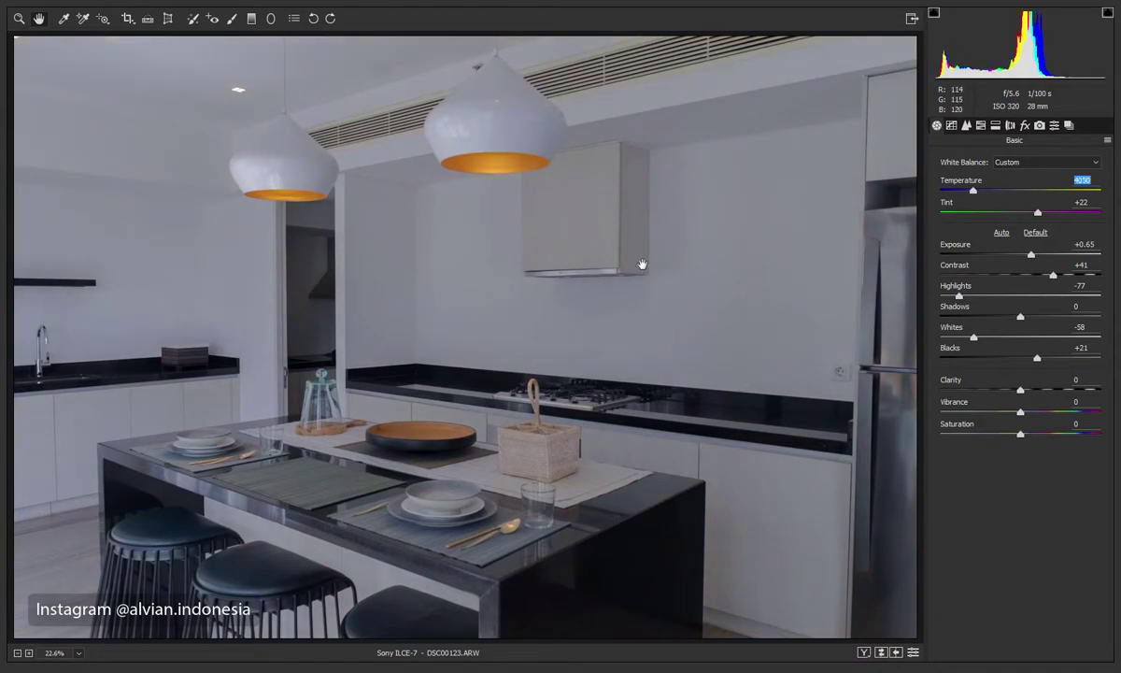
click(1033, 256)
drag(1033, 256, 1053, 254)
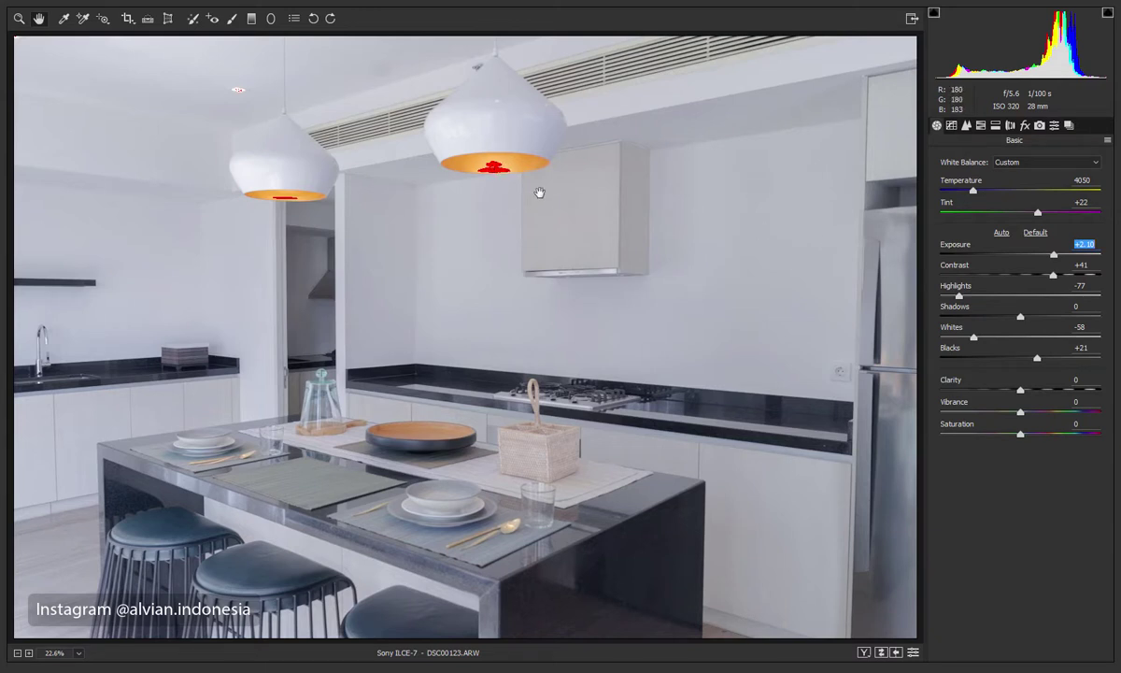
drag(1054, 254, 1034, 260)
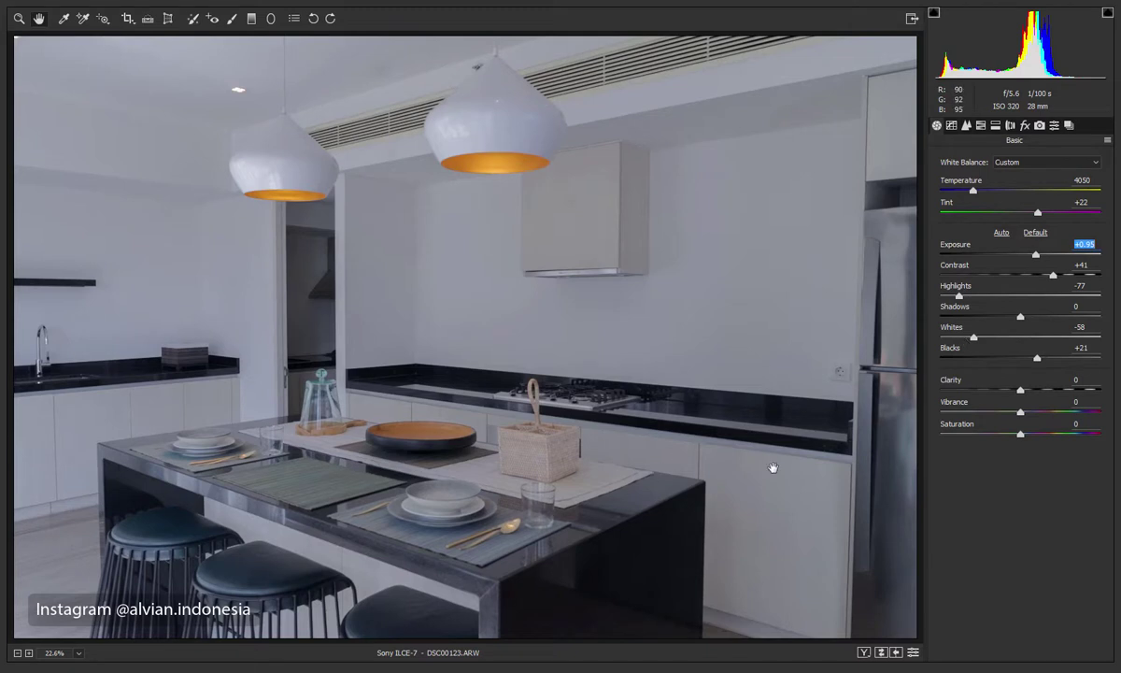
Set Shadows to -44 and Blacks to +3 while checking clipping.
drag(1020, 318, 1008, 318)
key(Up)
key(Up)
mouse_move(1004, 320)
mouse_down()
mouse_move(943, 319)
mouse_move(985, 319)
mouse_up()
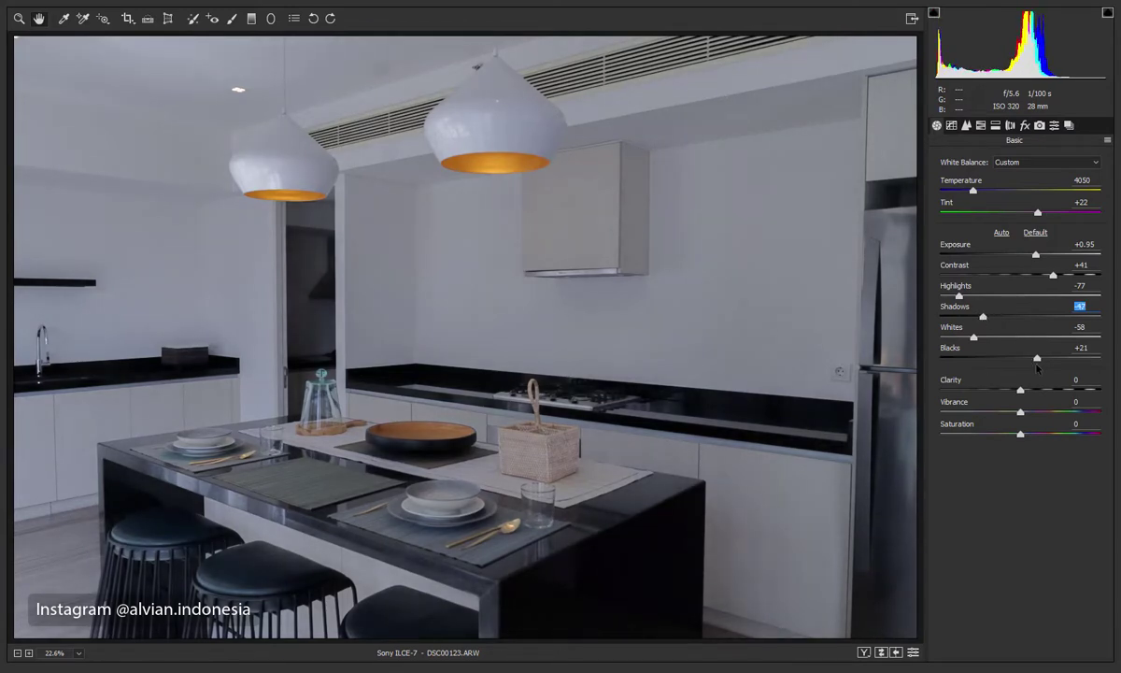
drag(1037, 358, 997, 358)
key(u)
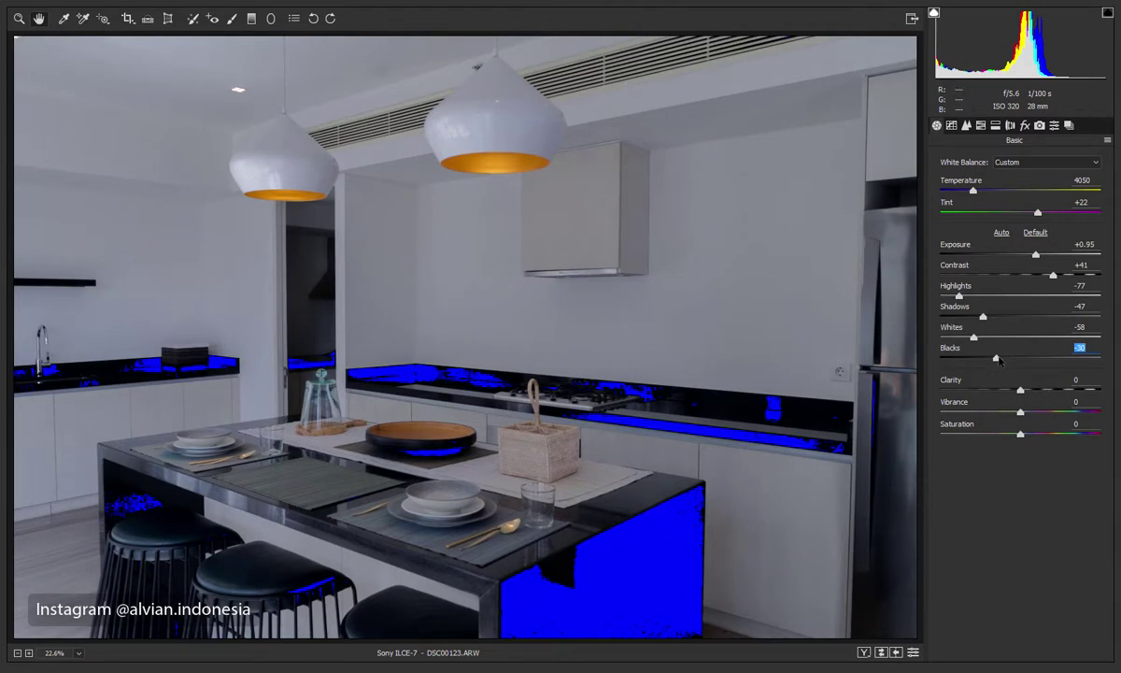
drag(997, 359, 1025, 361)
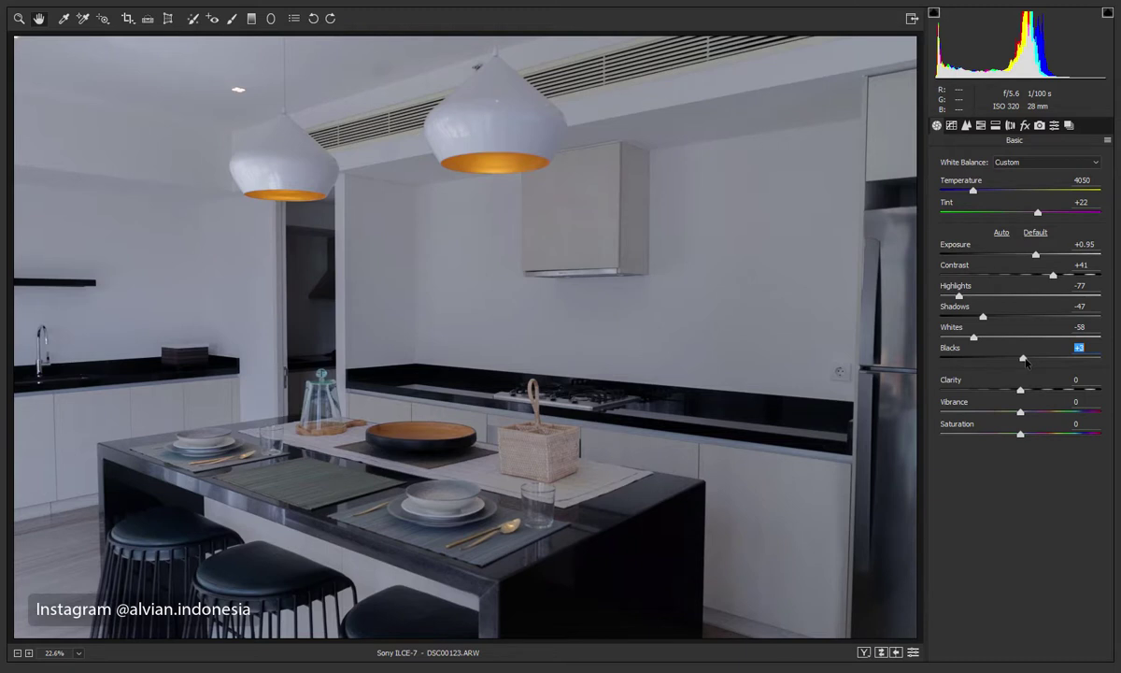
drag(990, 318, 992, 319)
click(986, 319)
Set the parametric curve Darks to +5 and lower curve Shadows below -20.
click(950, 128)
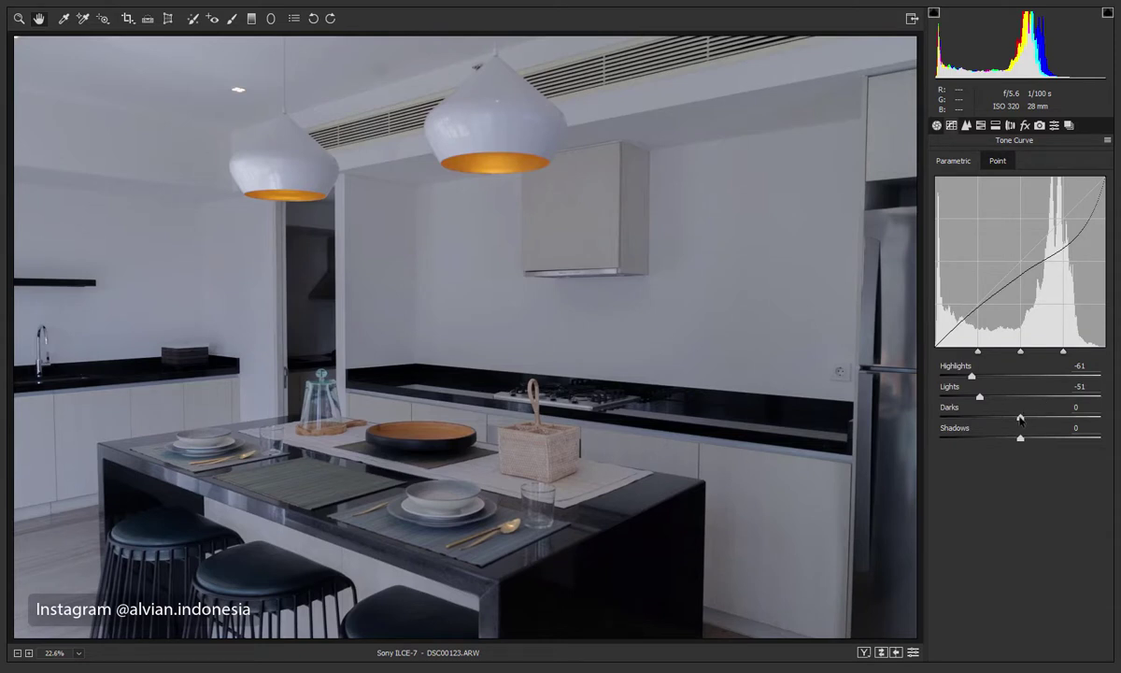
mouse_move(1020, 418)
mouse_down()
mouse_move(1010, 420)
mouse_move(1012, 438)
mouse_up()
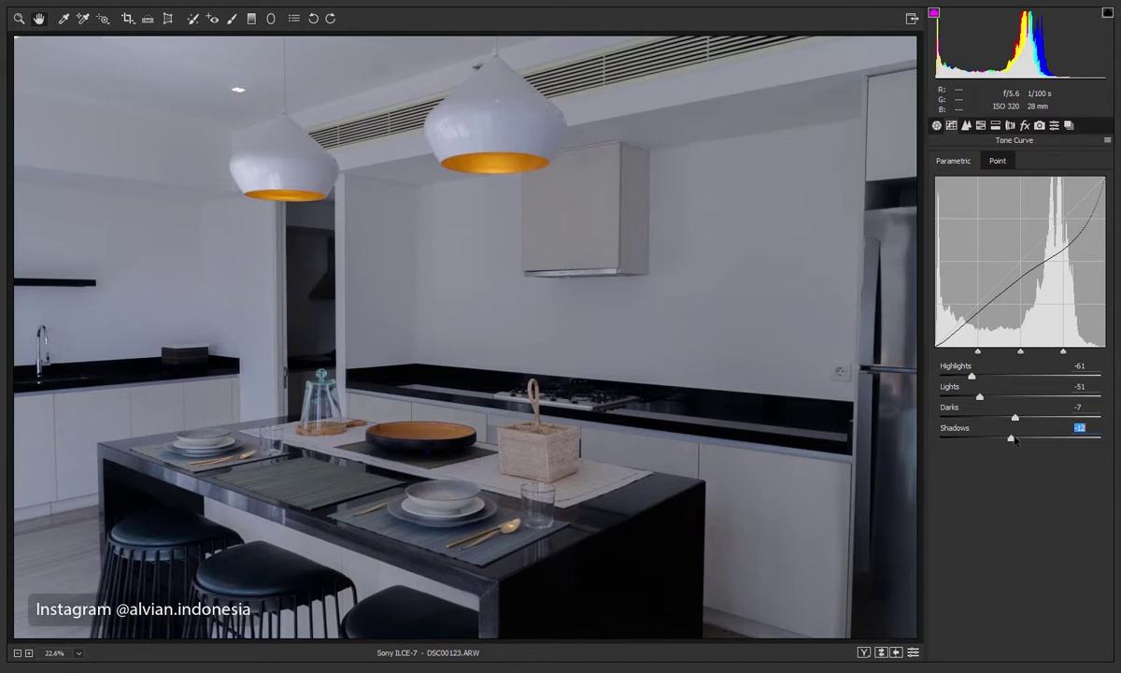
mouse_move(1015, 439)
mouse_down()
mouse_move(1028, 418)
mouse_move(1003, 439)
mouse_up()
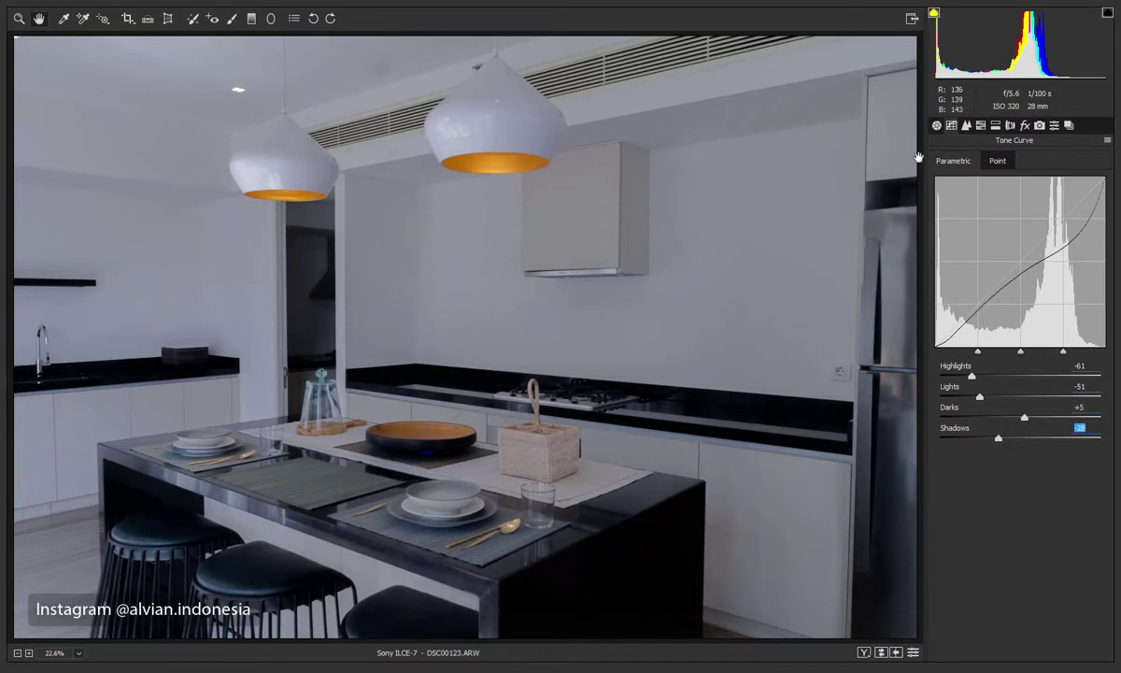
click(937, 125)
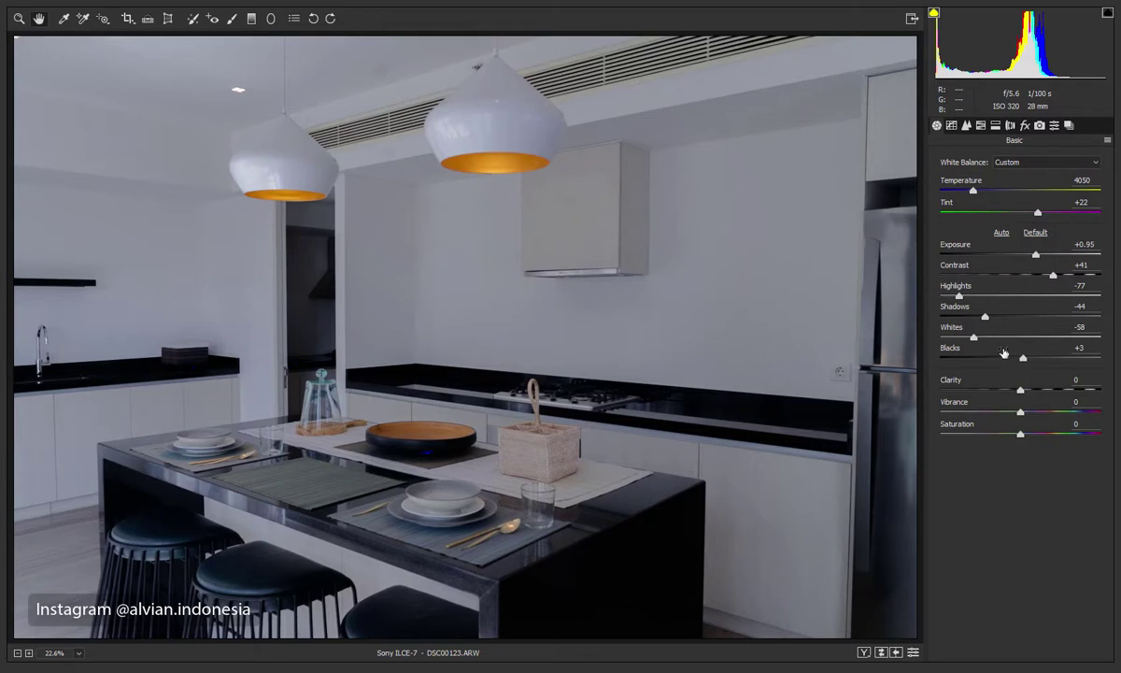
Set Blacks +24, Temperature 4000, Shadows -51, Vibrance +30, then compare before/after side by side.
drag(1023, 358, 1040, 360)
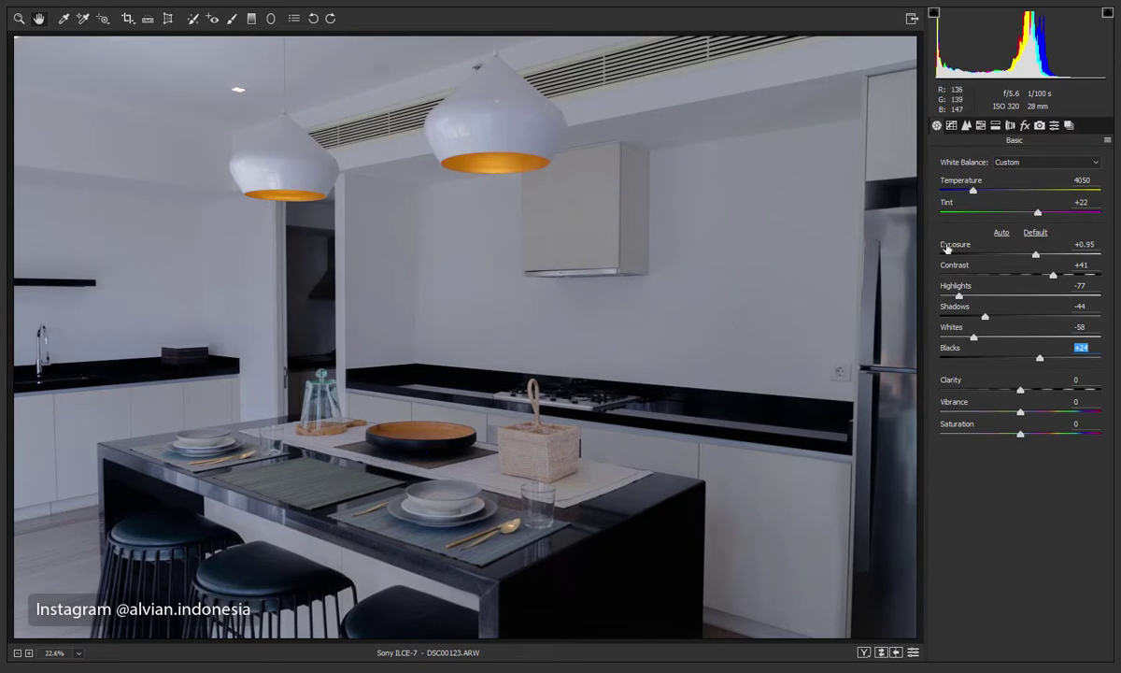
drag(974, 192, 972, 192)
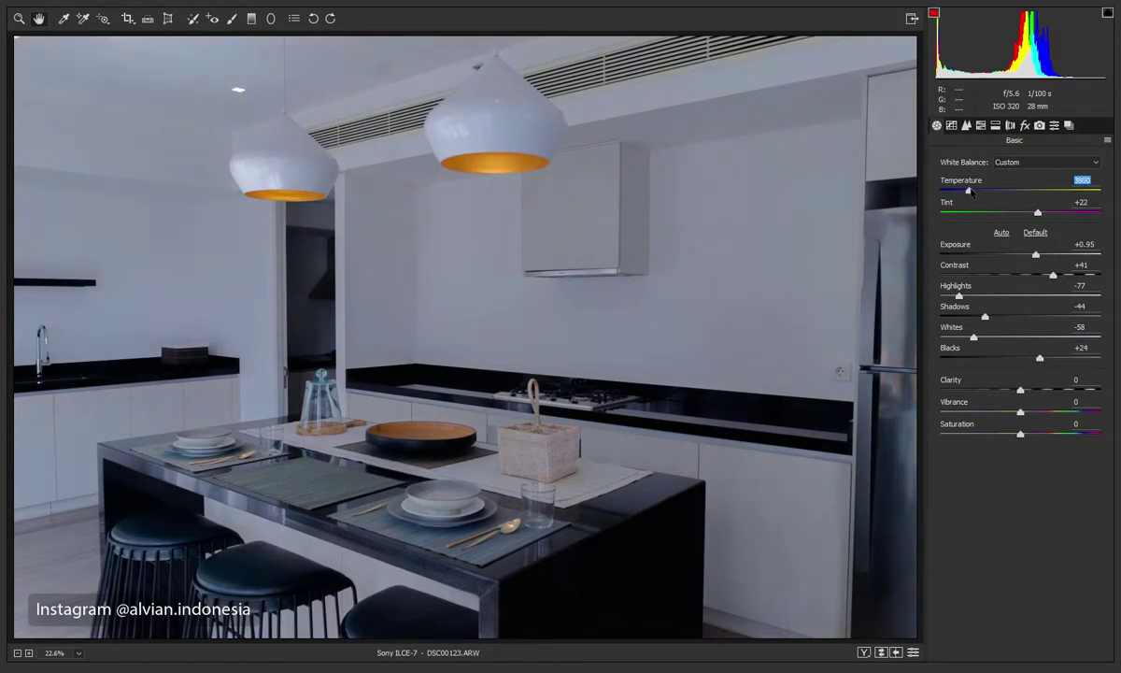
key(Up)
key(Up)
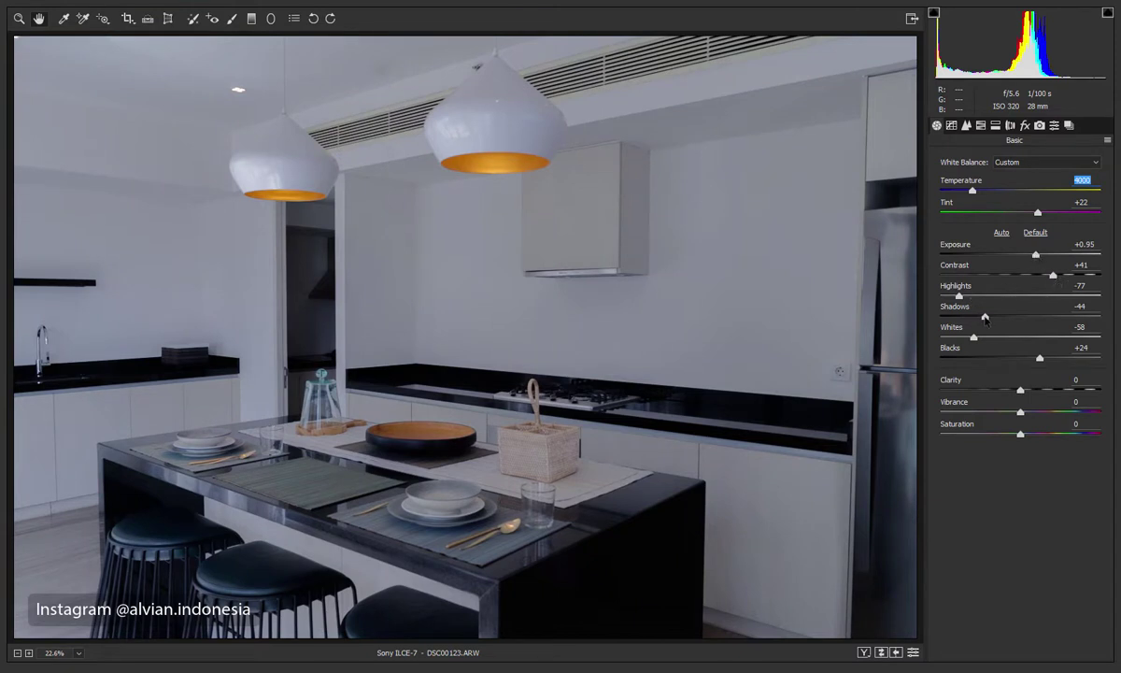
drag(985, 318, 980, 316)
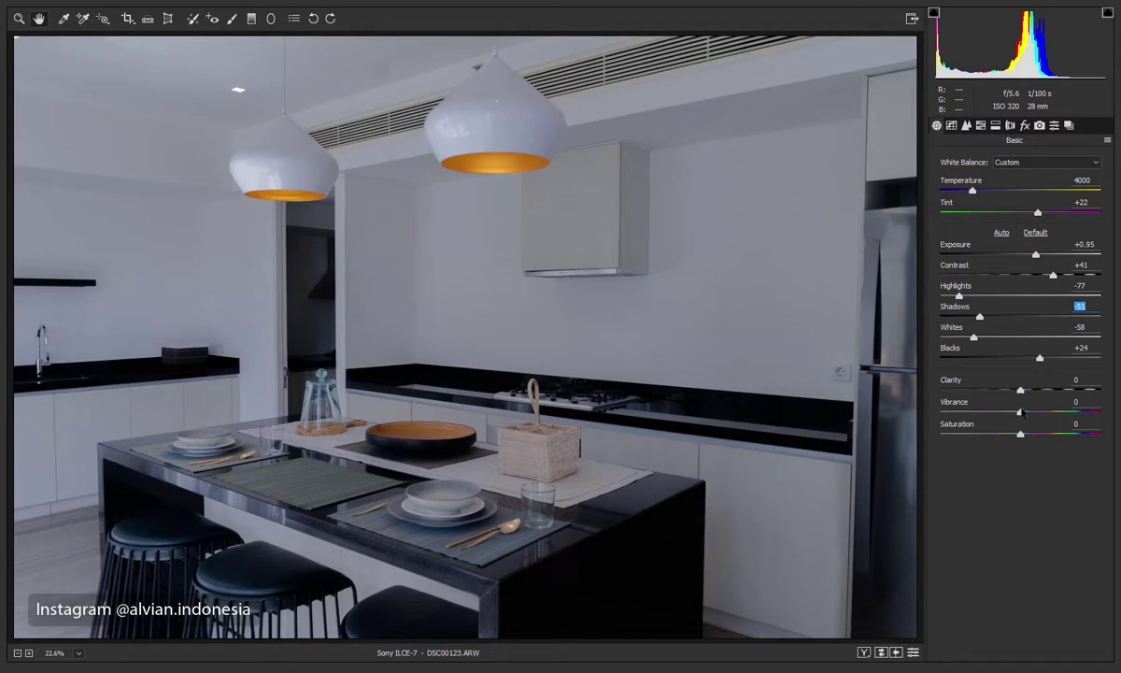
drag(1020, 412, 1045, 412)
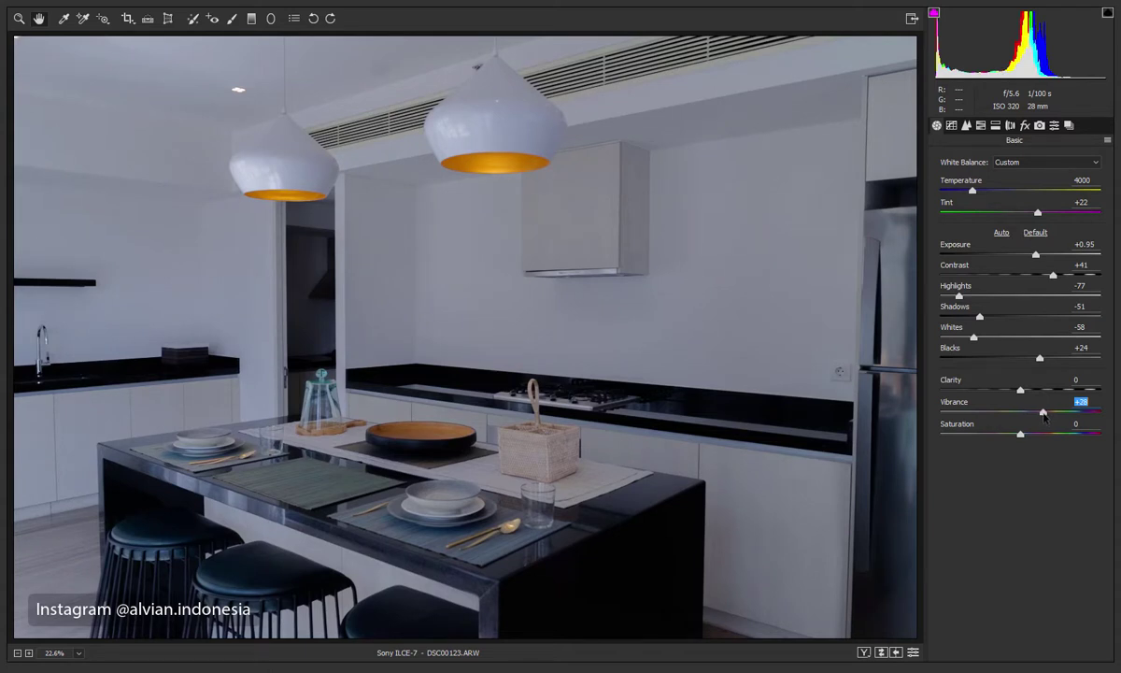
drag(1043, 412, 1045, 412)
click(864, 653)
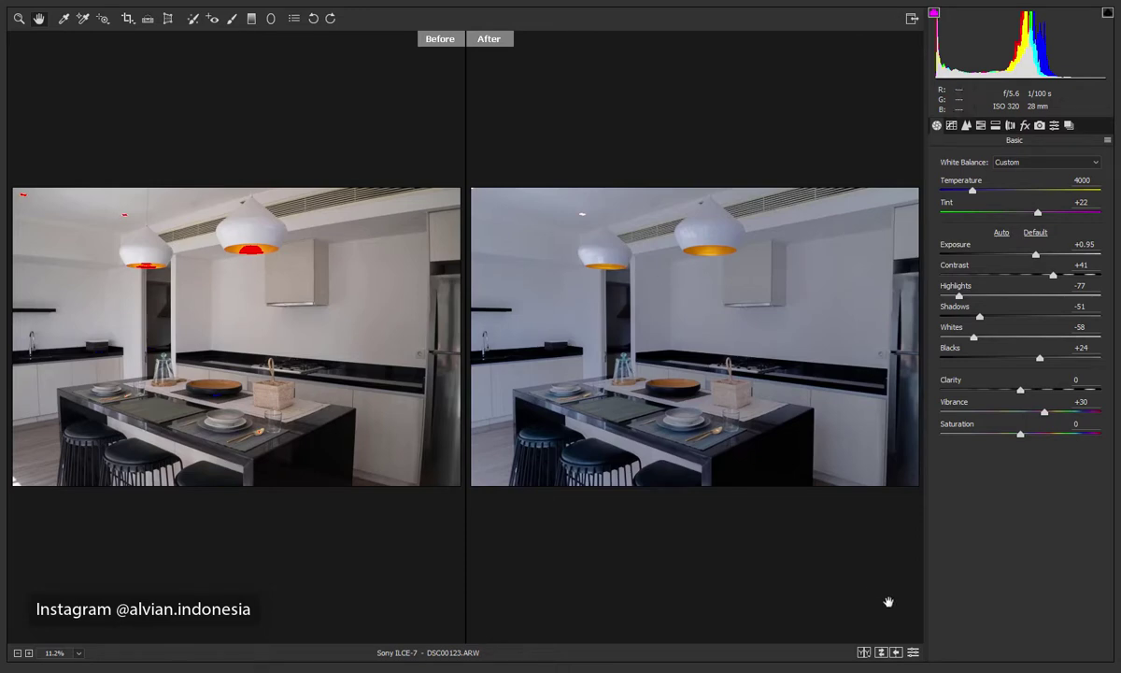
Cycle the before/after comparison through top-and-bottom back to the single edited view.
click(865, 653)
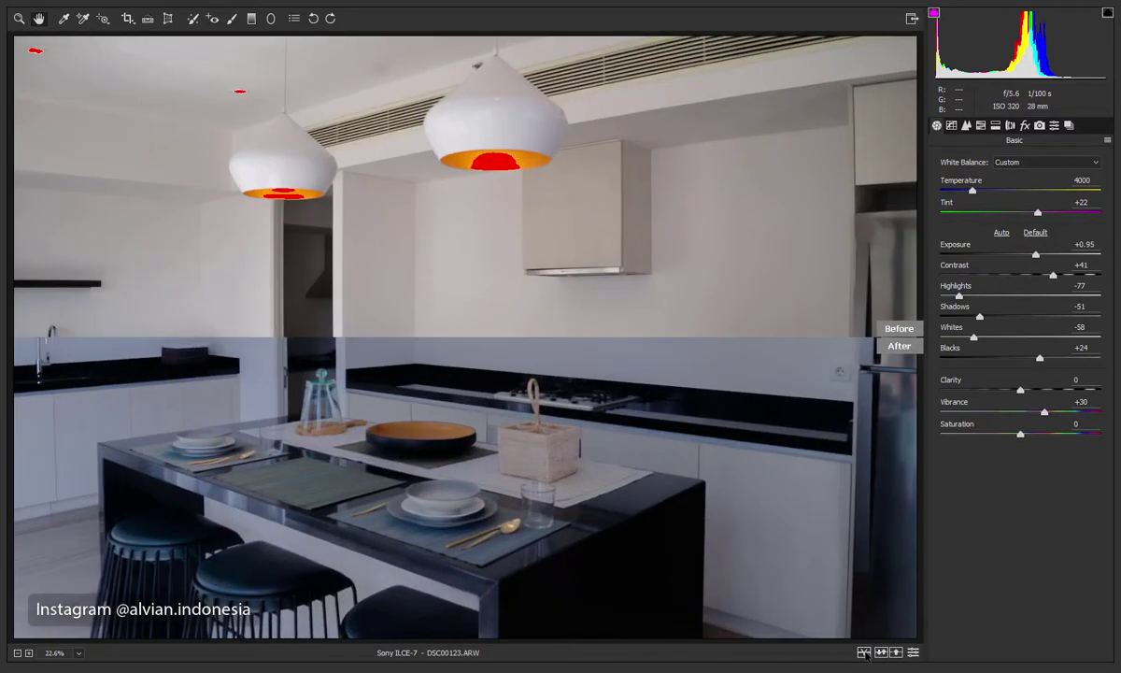
click(866, 654)
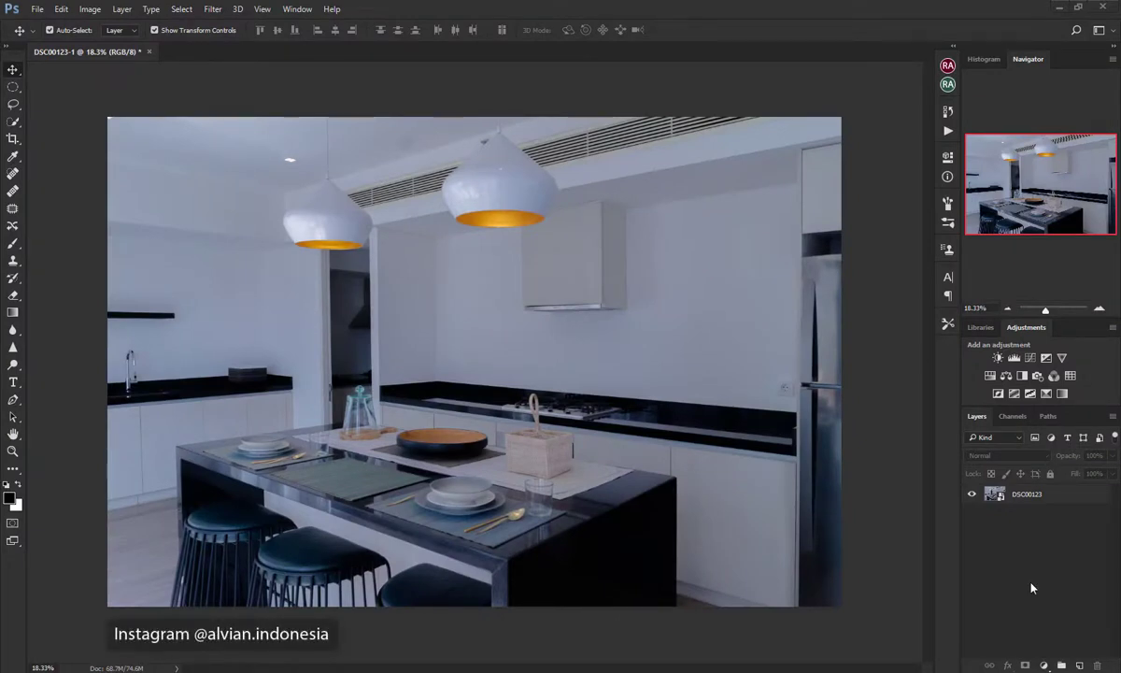
Add a Selective Color layer with Yellow at -73 in Whites and -9 in Neutrals.
click(1044, 666)
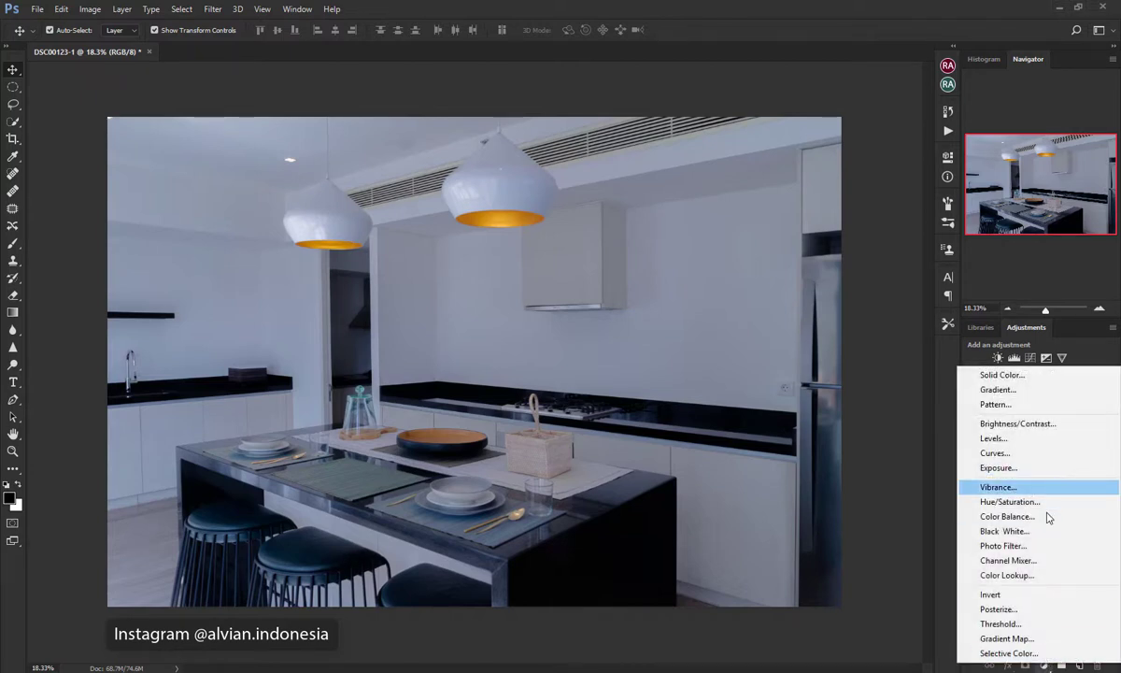
click(1035, 654)
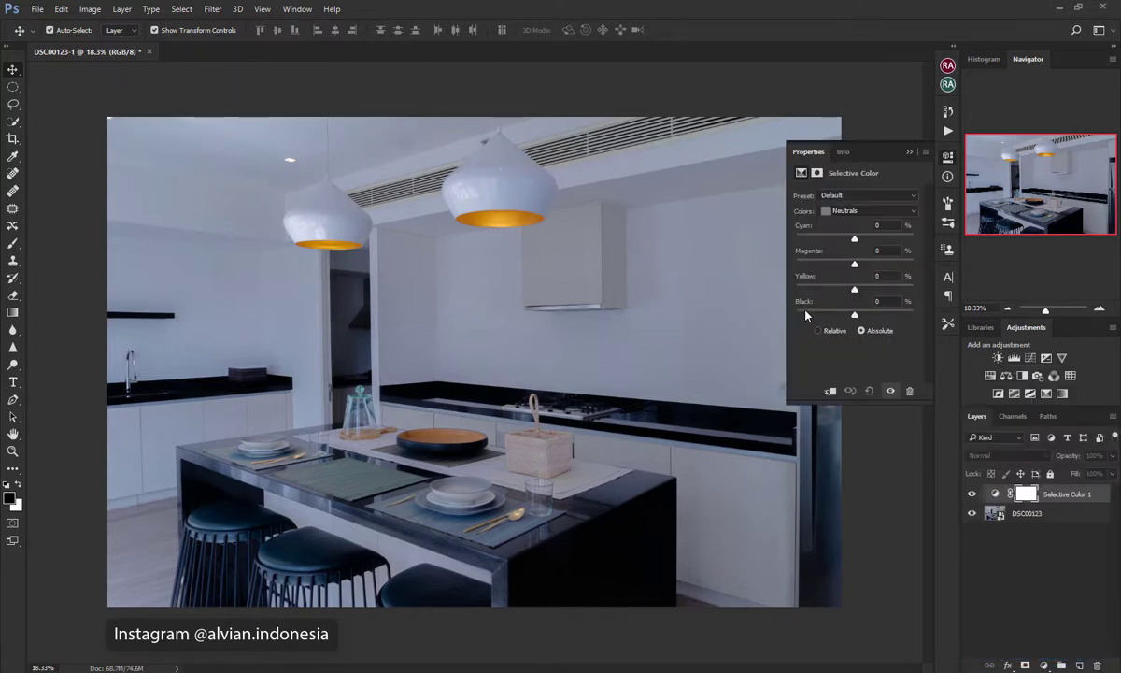
click(850, 214)
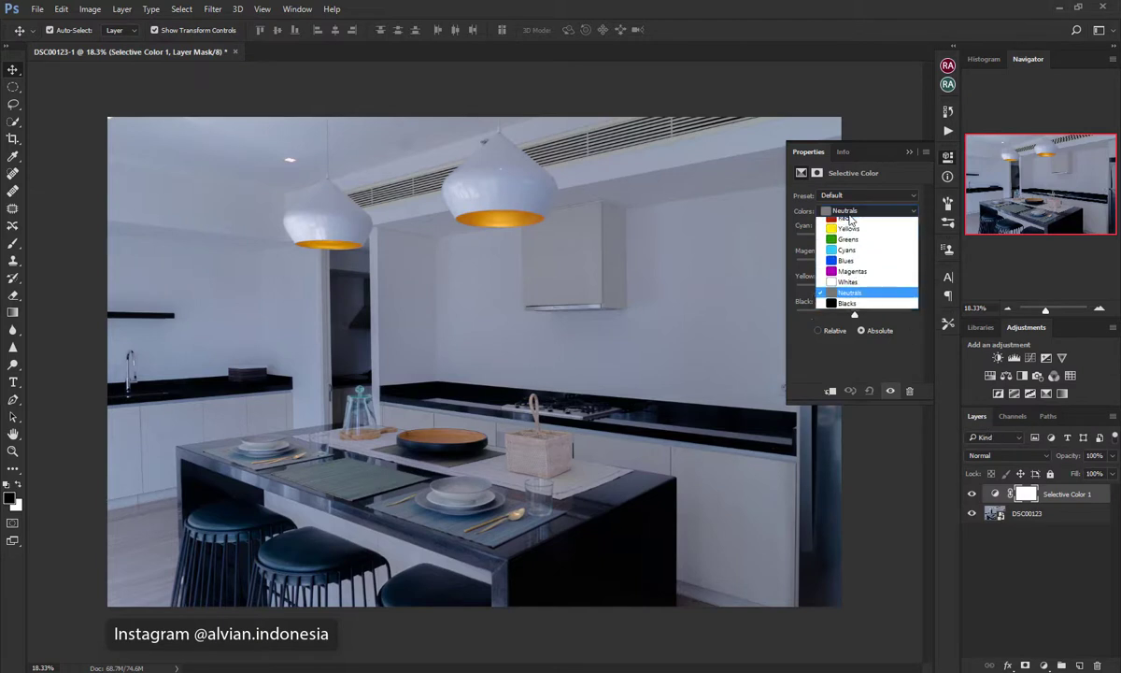
click(849, 288)
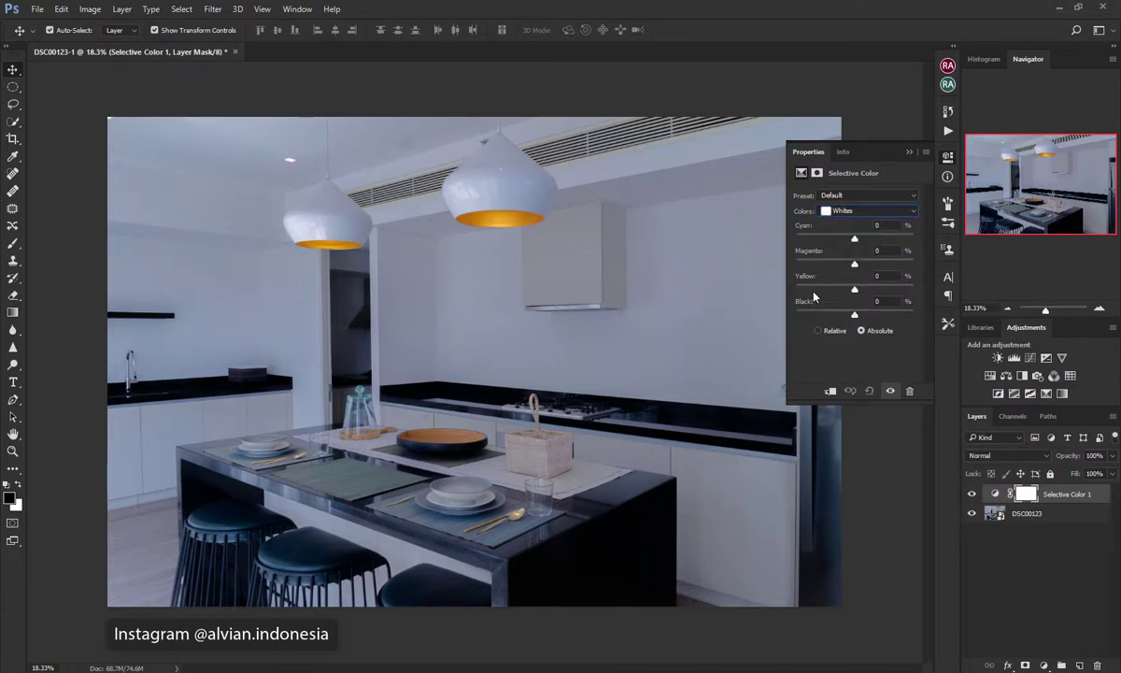
drag(854, 291, 913, 289)
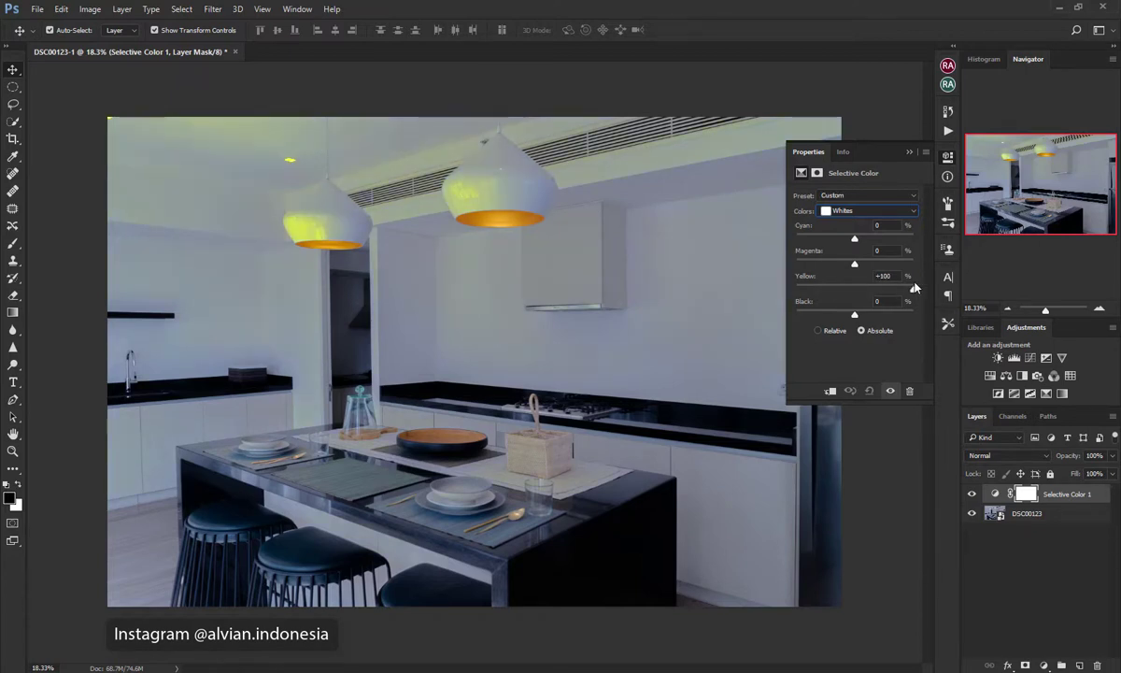
drag(879, 290, 812, 291)
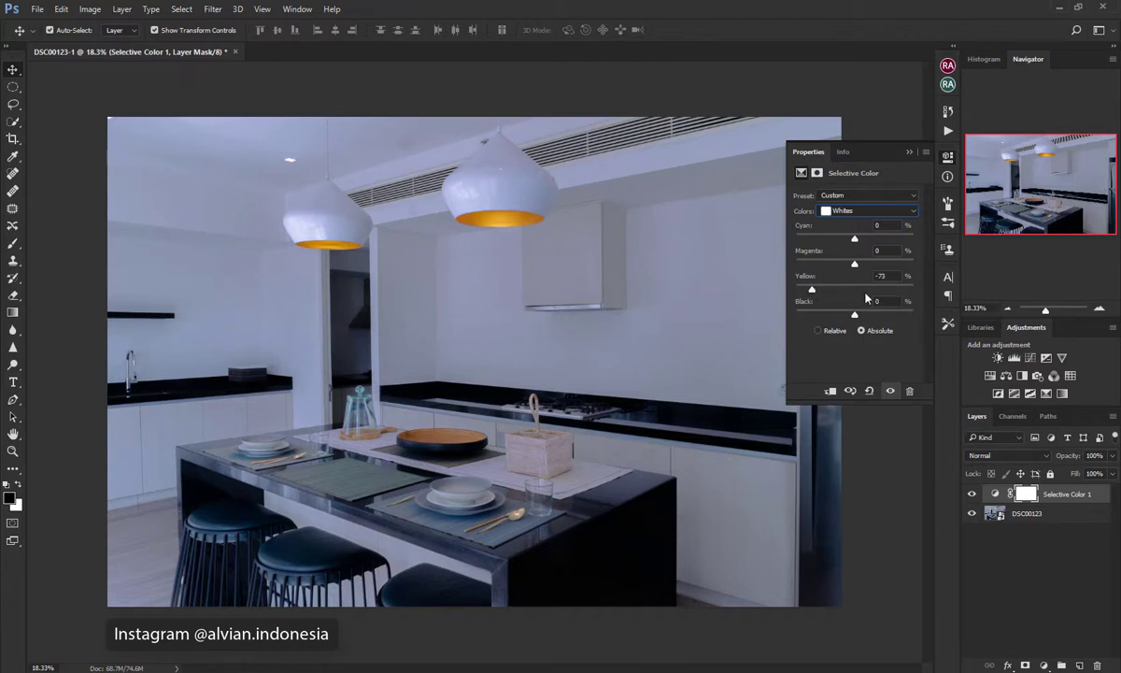
click(846, 211)
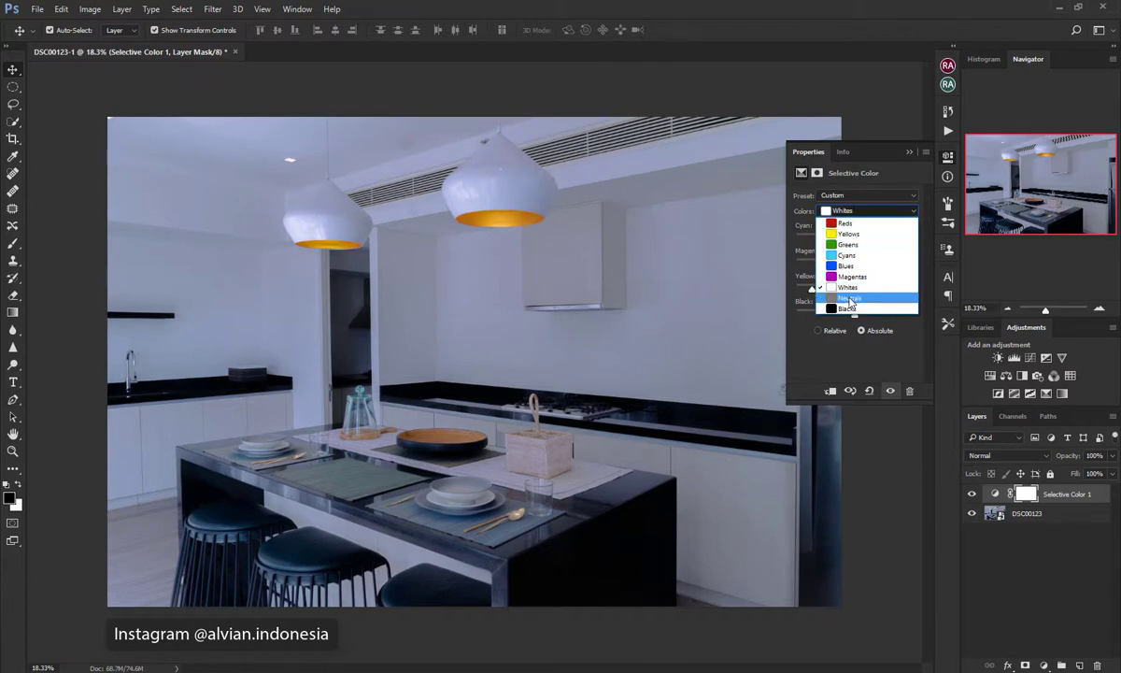
click(850, 299)
drag(854, 291, 849, 293)
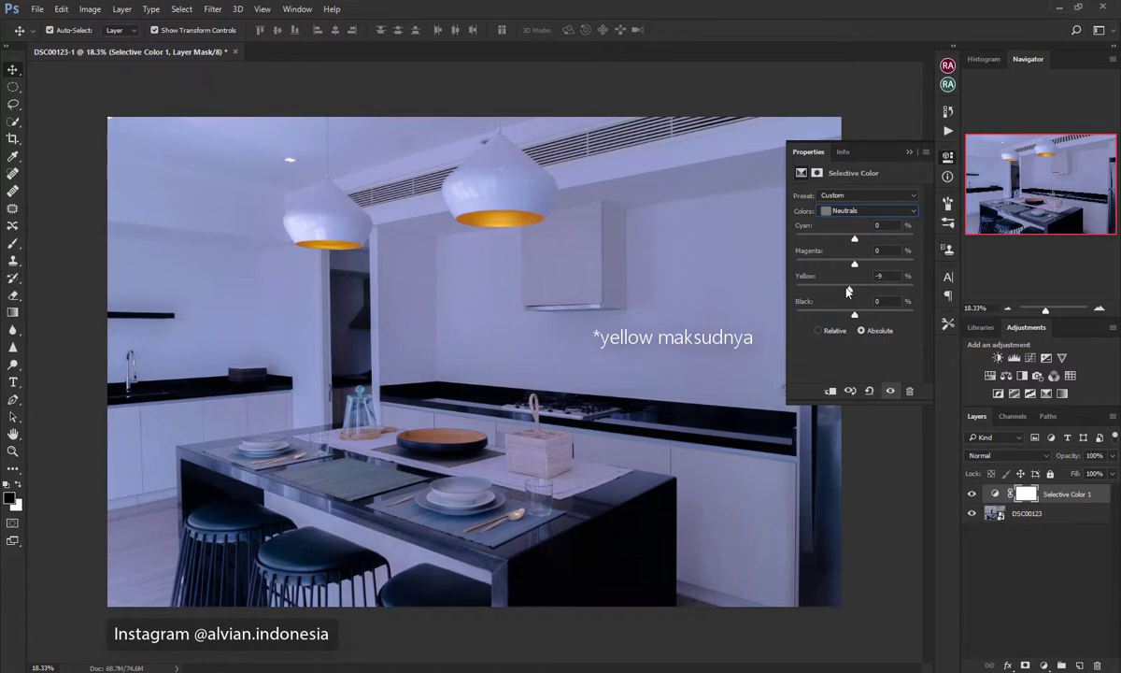
Set Magenta to +20 in the Yellows range so the lamp interiors stay orange.
click(848, 210)
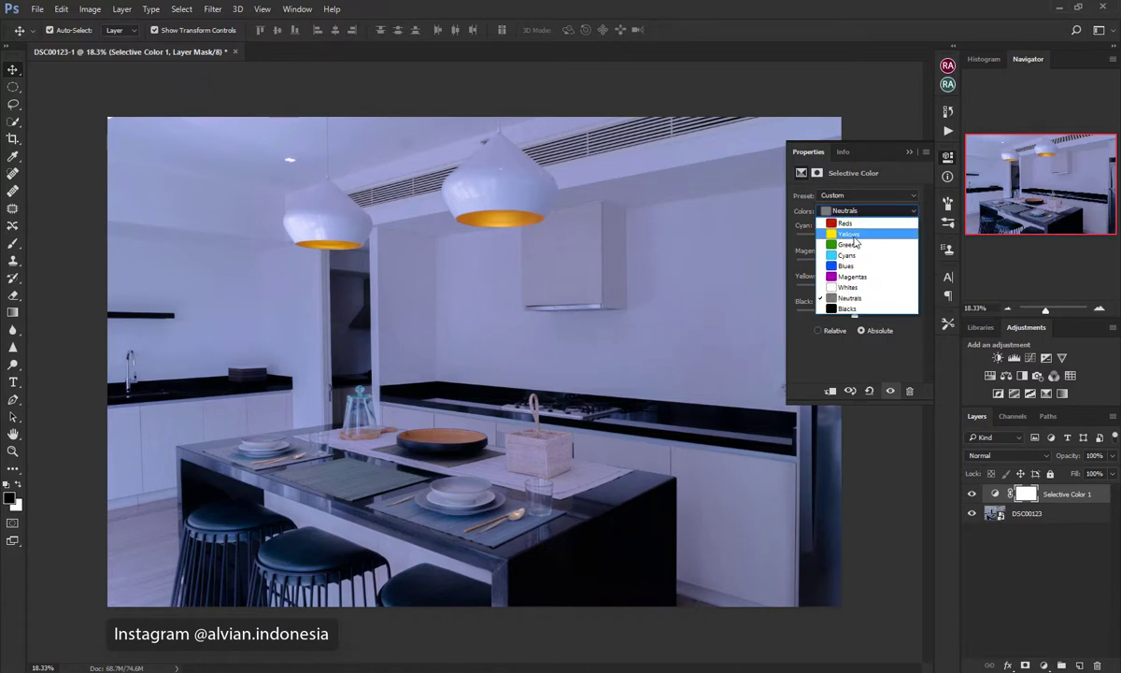
click(850, 234)
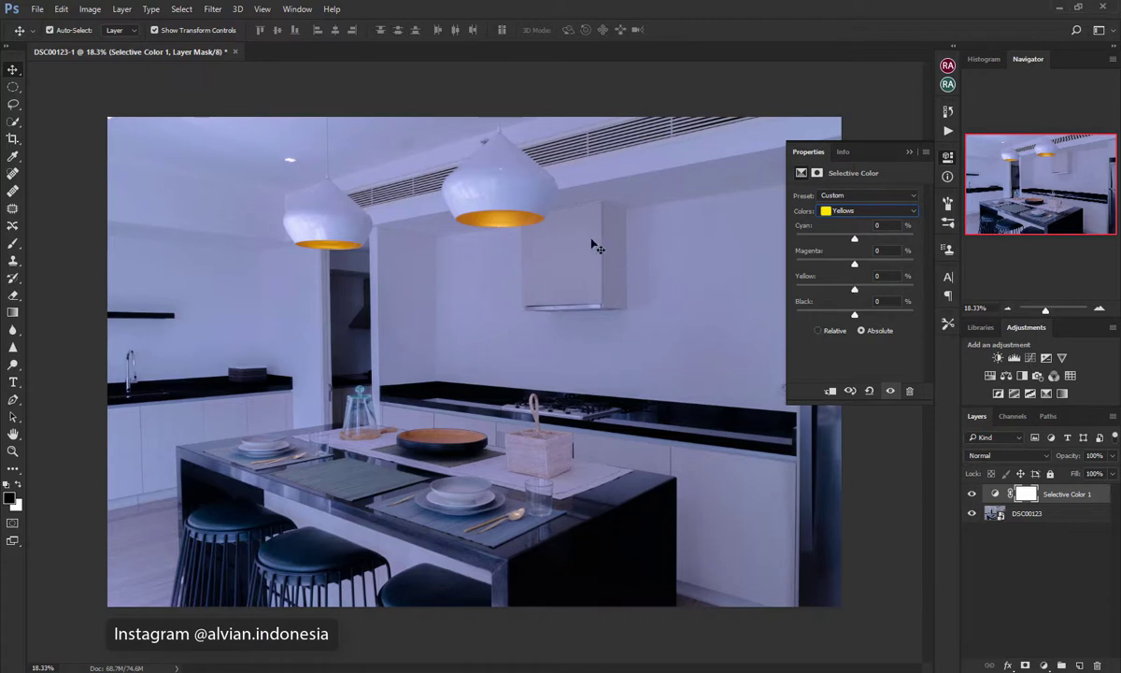
click(856, 290)
drag(867, 268, 870, 268)
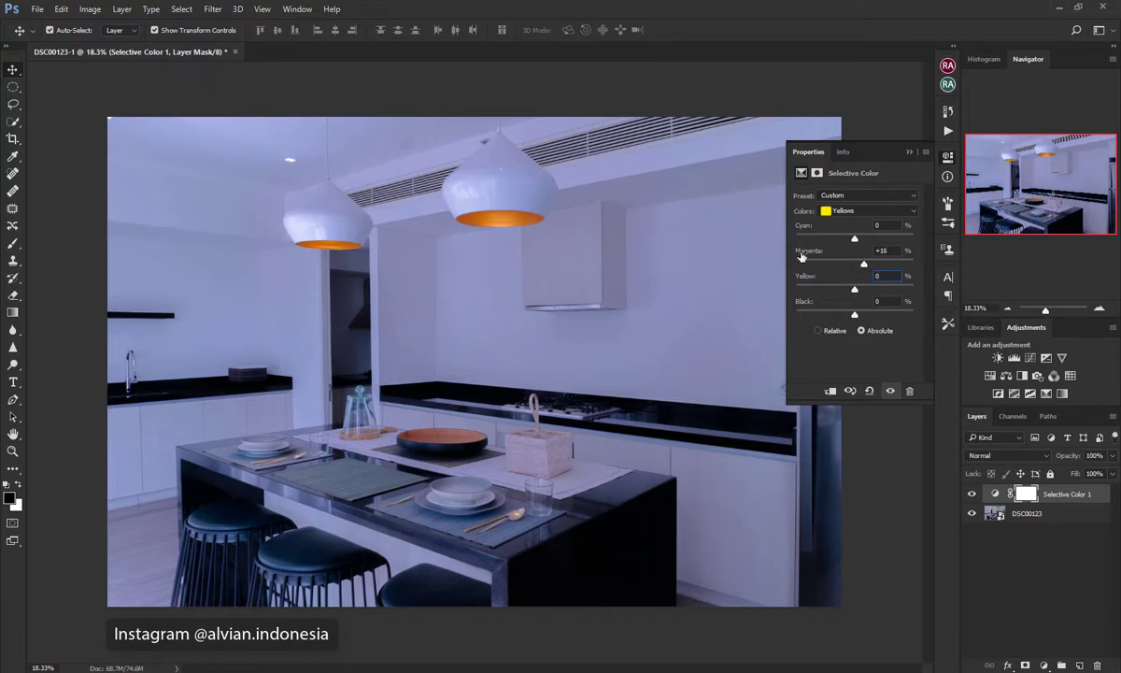
drag(800, 256, 748, 239)
drag(828, 267, 807, 266)
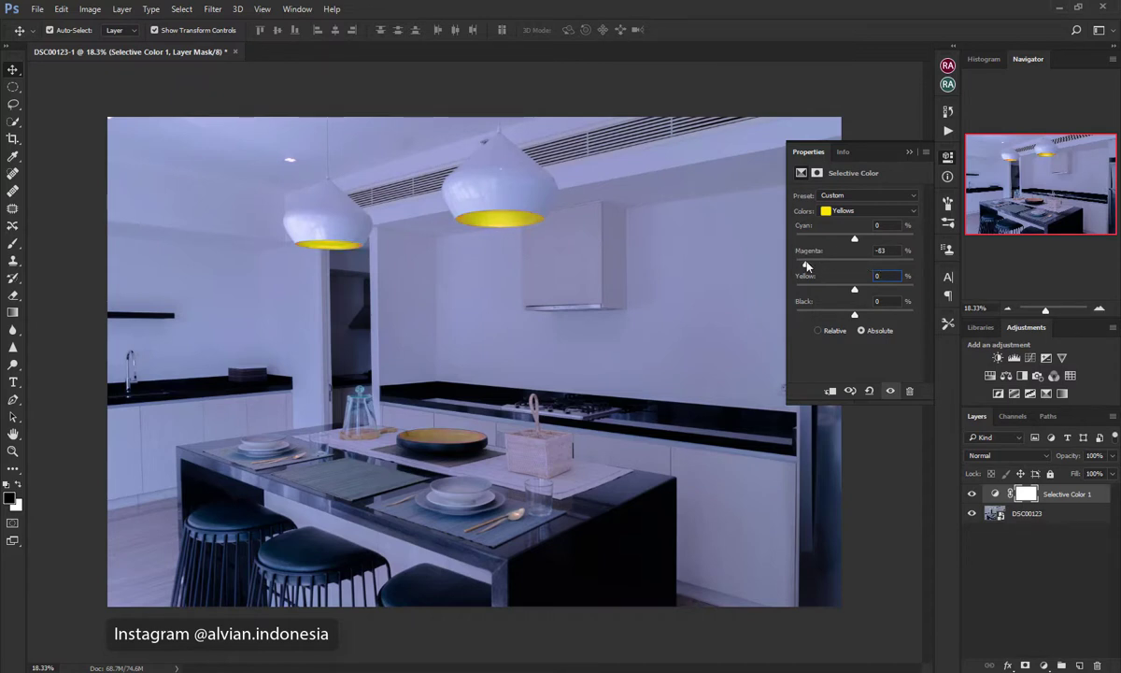
drag(808, 266, 867, 267)
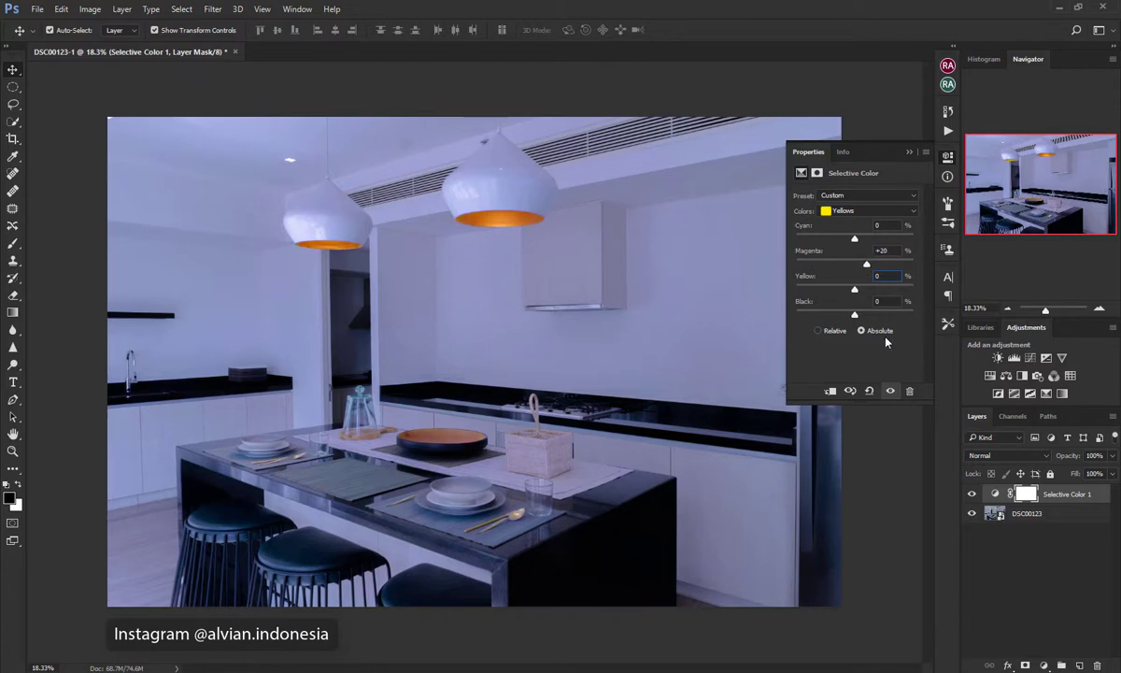
Set Black to +6 in the Selective Color Blacks range.
click(865, 211)
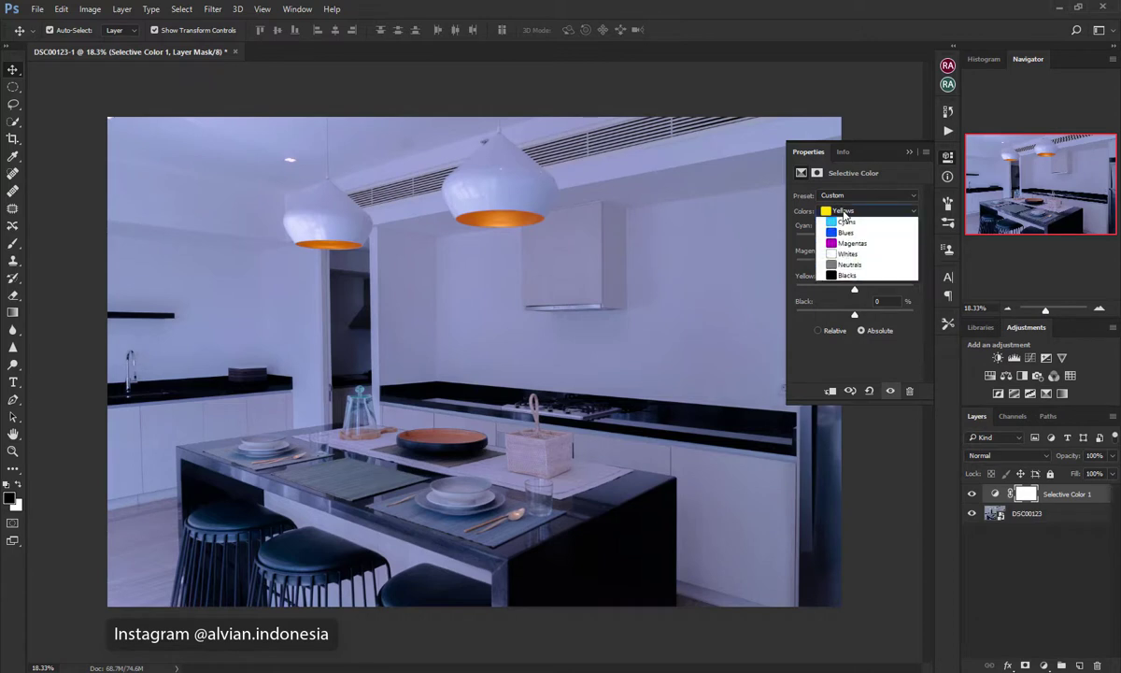
click(857, 309)
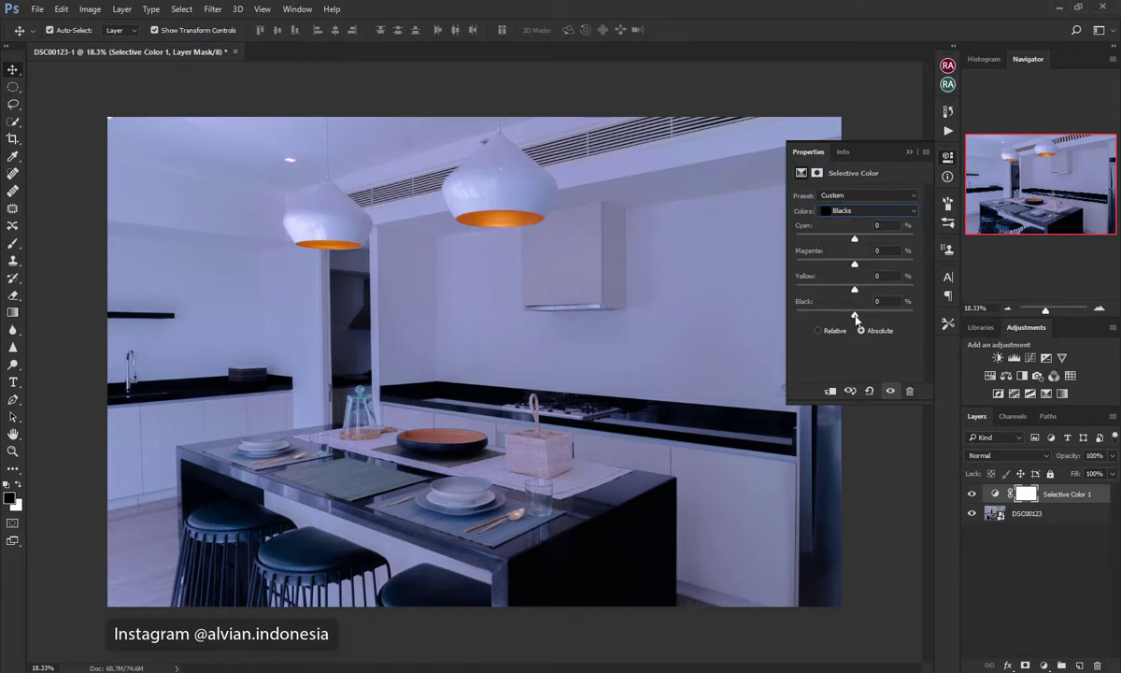
drag(855, 317, 859, 317)
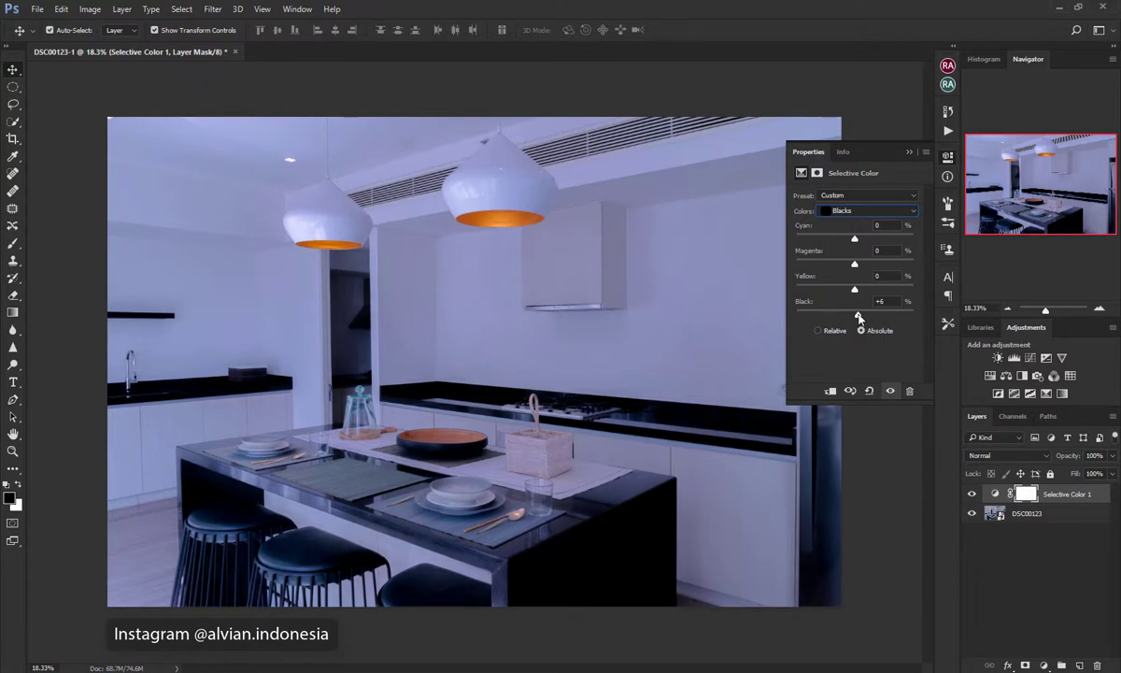
drag(858, 318, 877, 318)
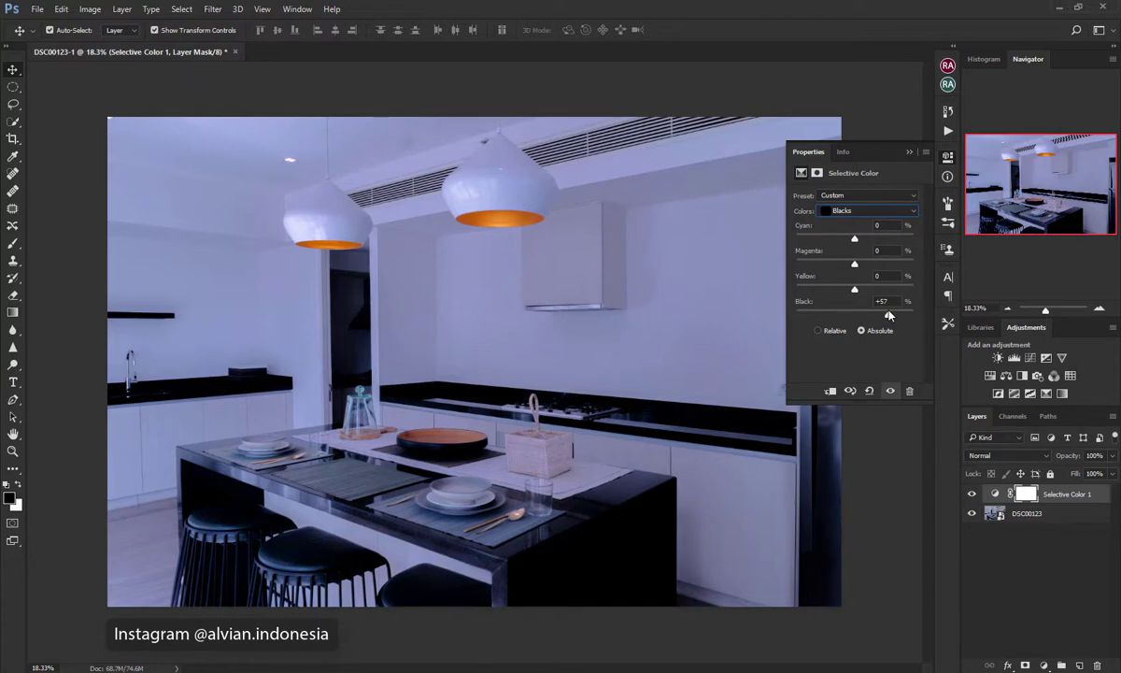
mouse_move(899, 316)
mouse_down()
mouse_move(759, 317)
mouse_move(859, 314)
mouse_up()
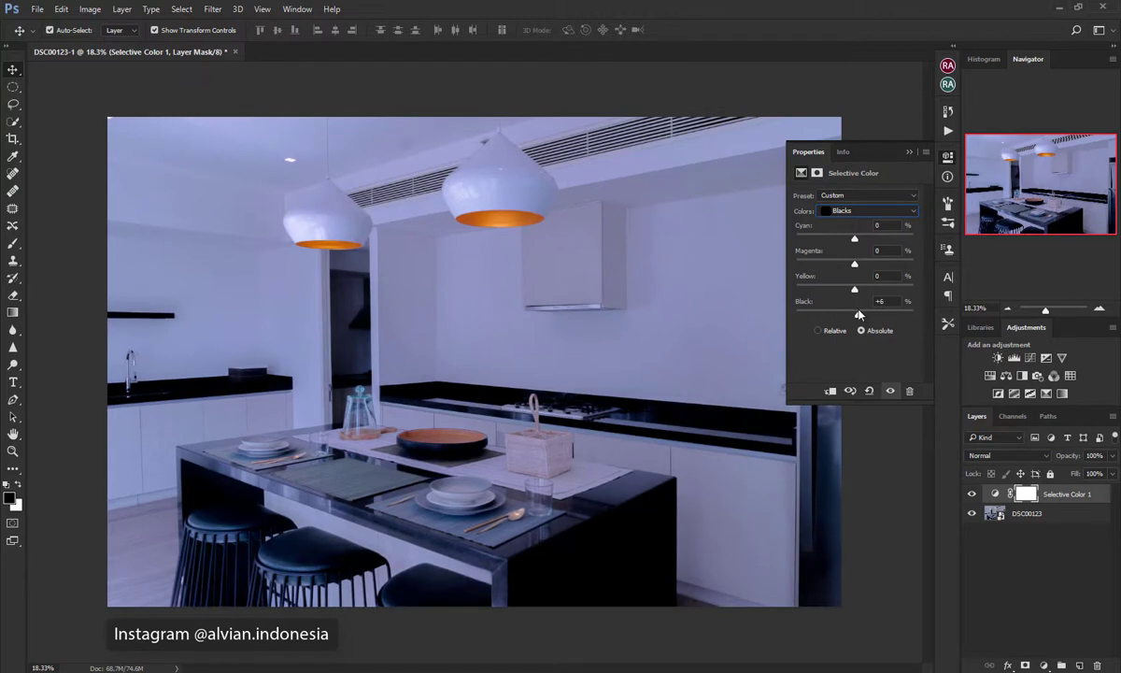
Close the Properties panel and toggle Selective Color 1 to compare before and after.
click(909, 151)
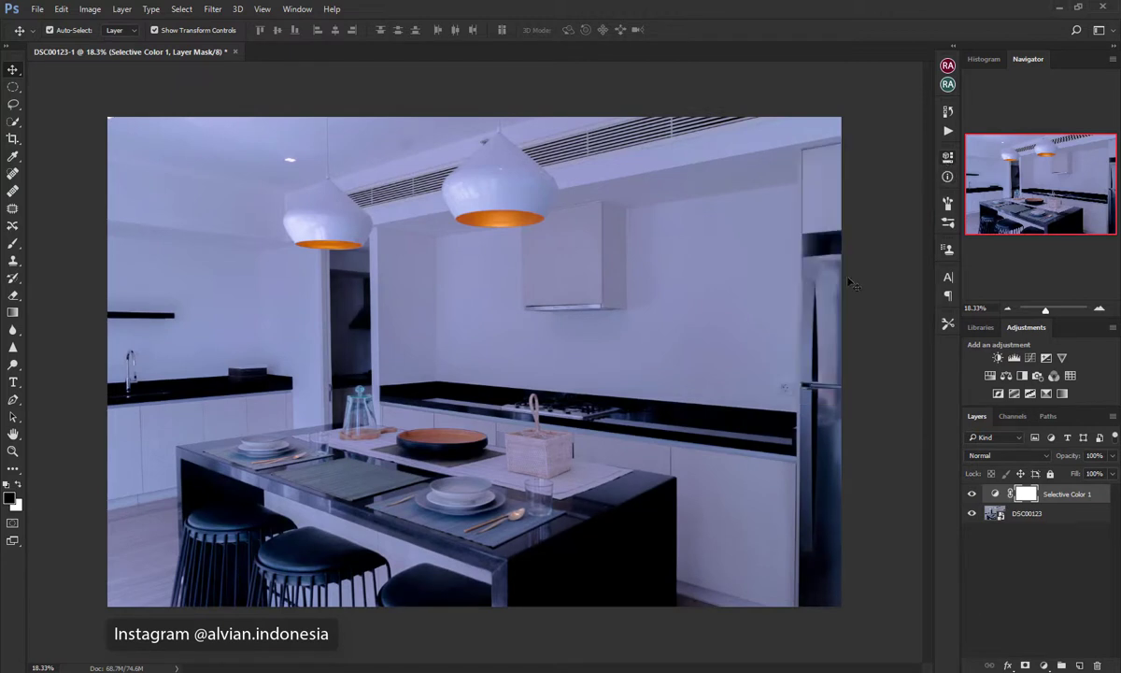
click(971, 495)
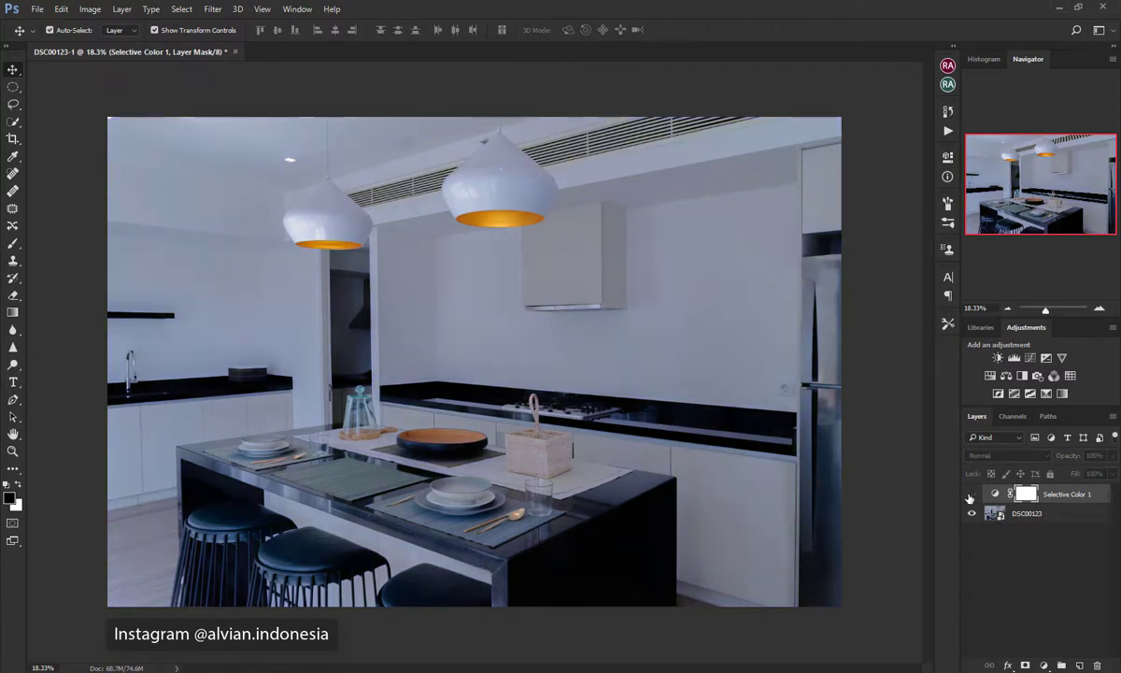
click(971, 494)
click(971, 494)
click(971, 494)
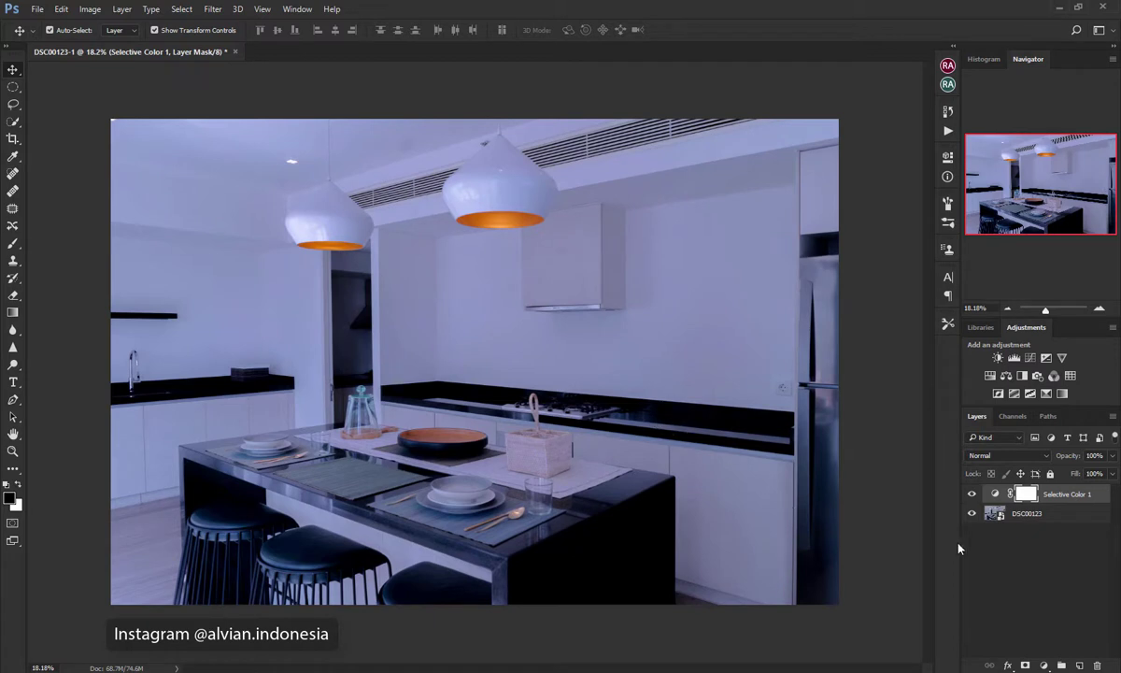
Add a Brightness/Contrast adjustment layer with Brightness 9.
click(1048, 664)
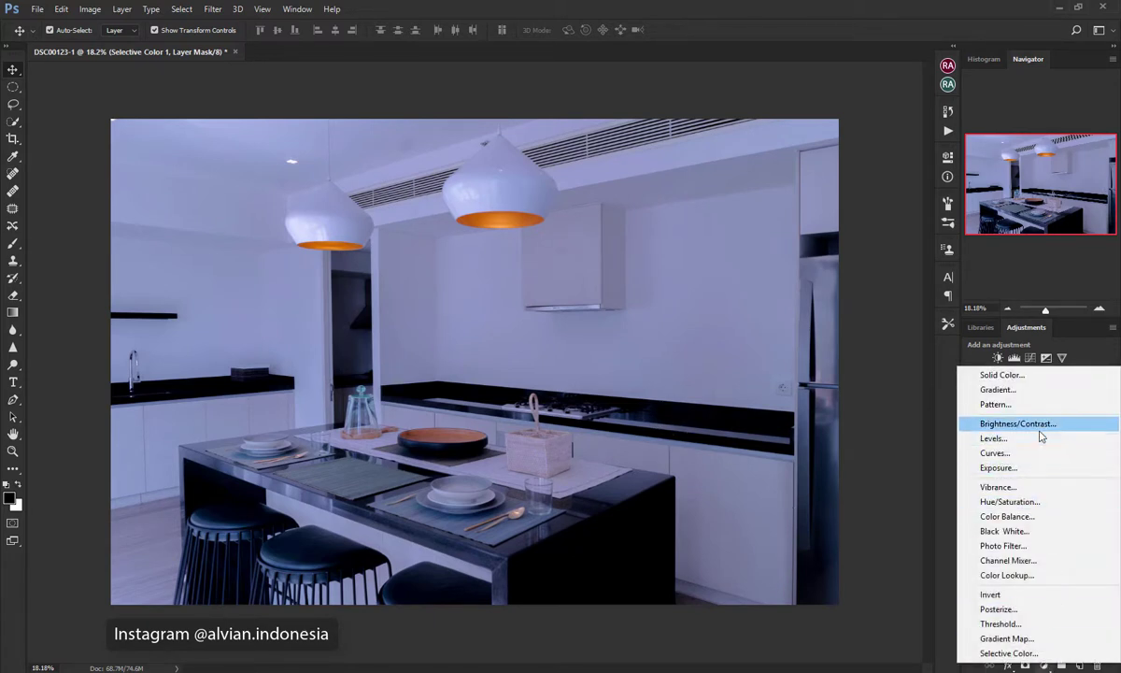
click(1040, 426)
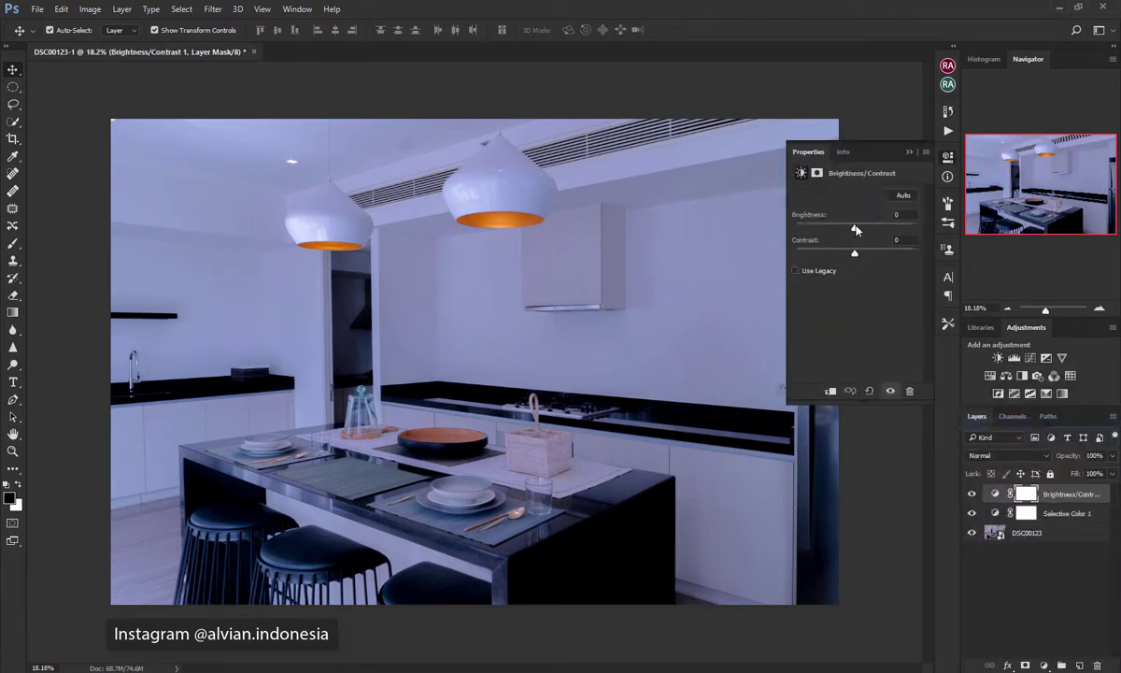
drag(855, 230, 857, 230)
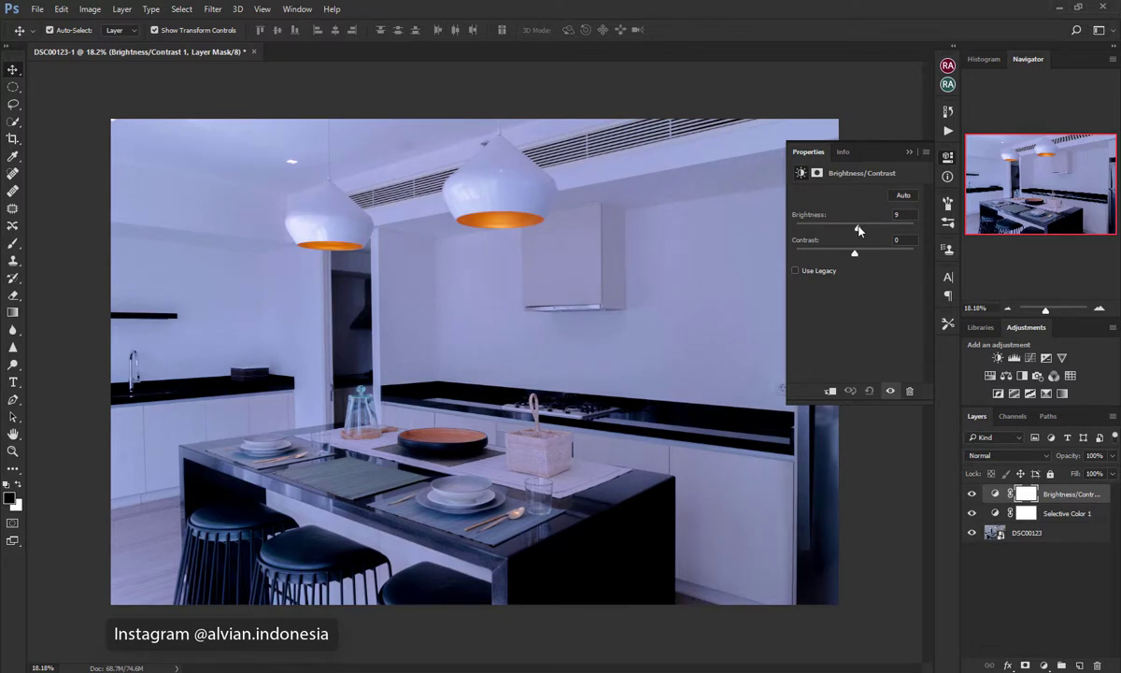
click(909, 151)
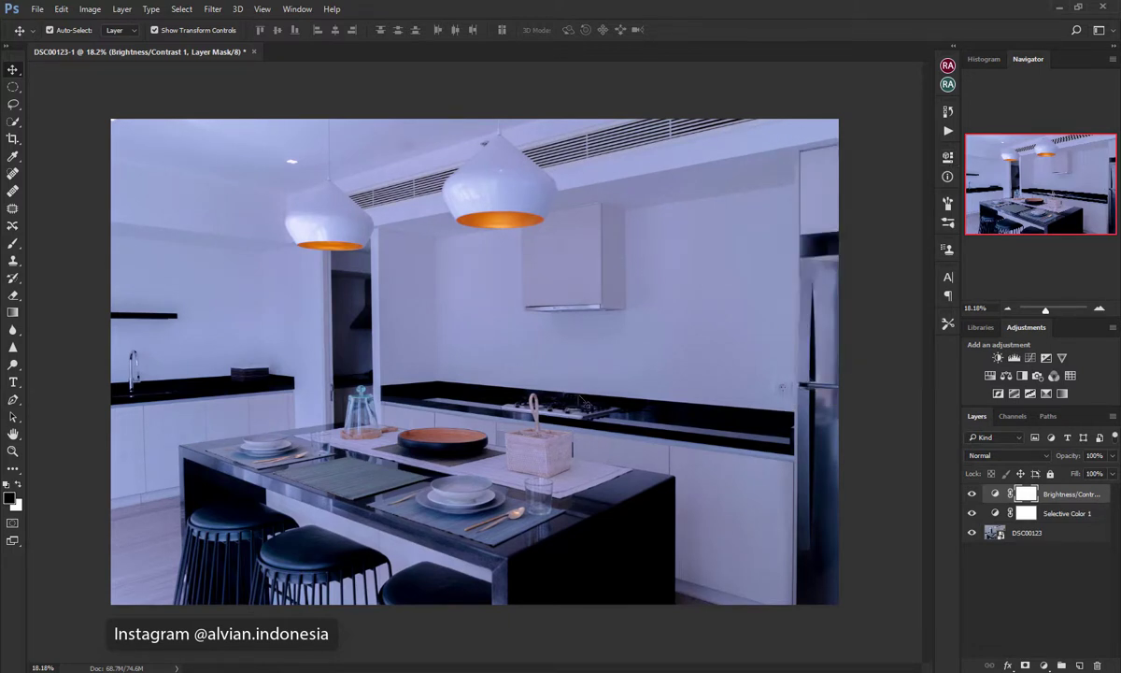
Toggle the adjustment layers' visibility to compare against the original, ending with all visible.
alt+click(971, 513)
alt+click(972, 532)
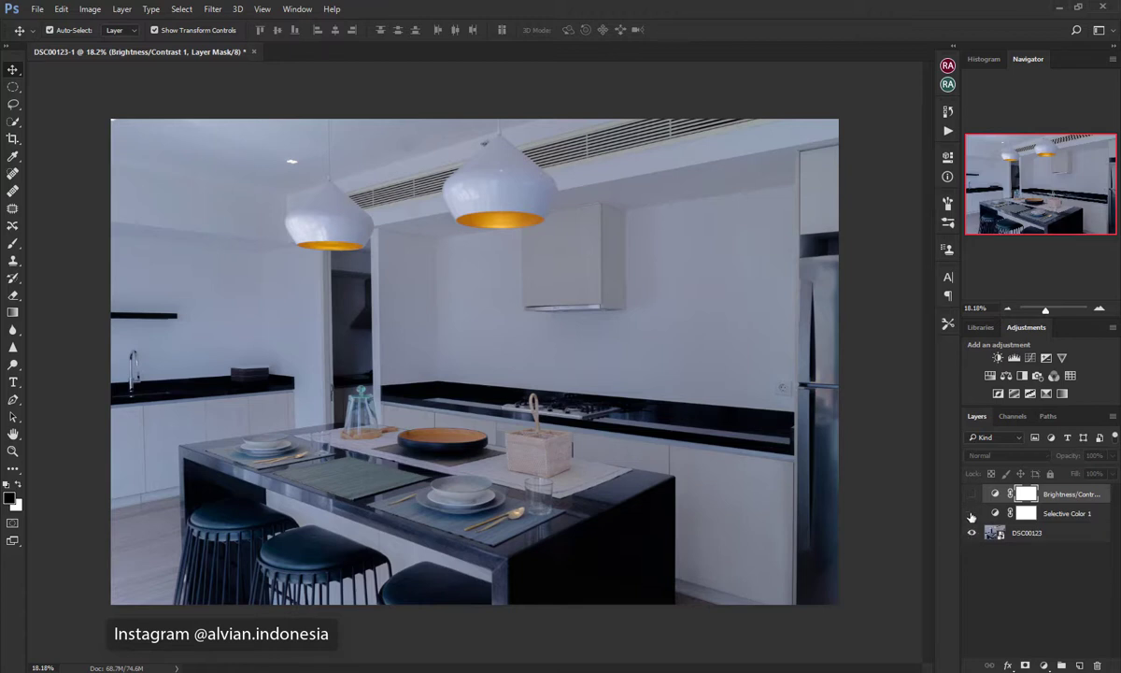
click(971, 513)
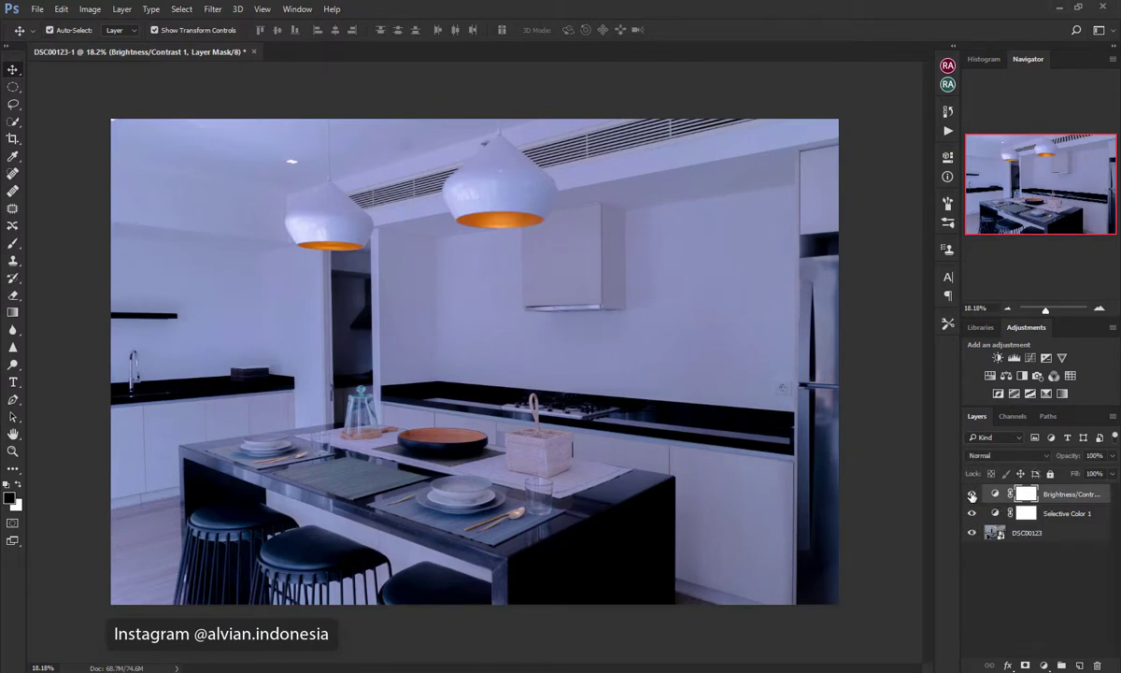
click(972, 494)
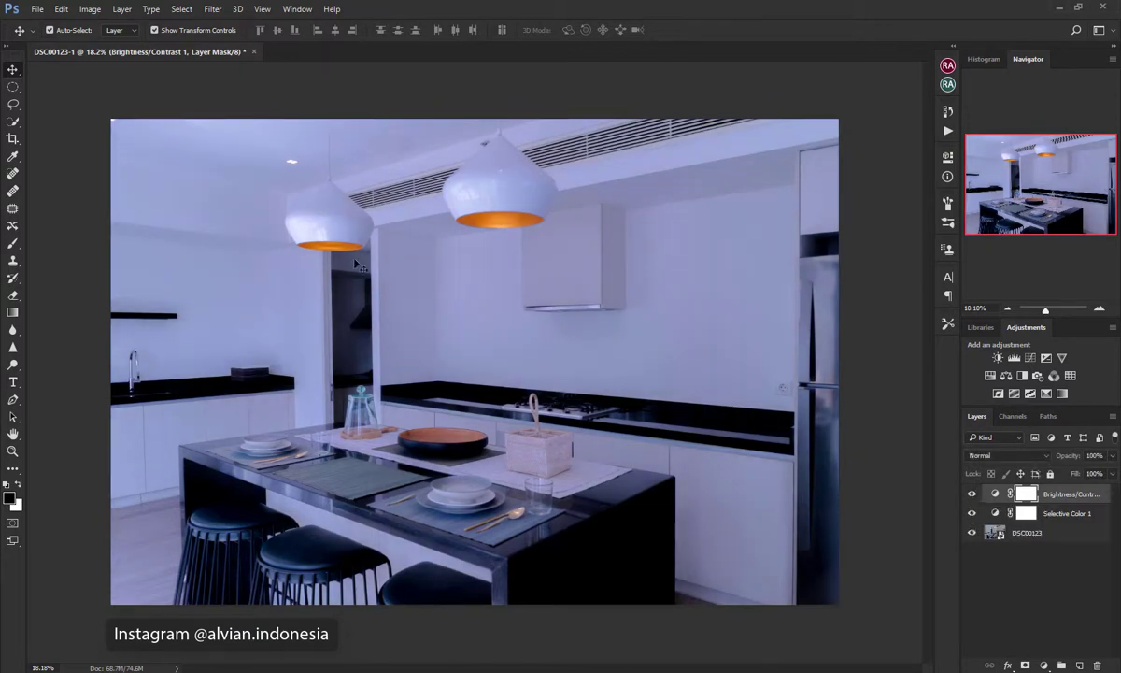
click(37, 9)
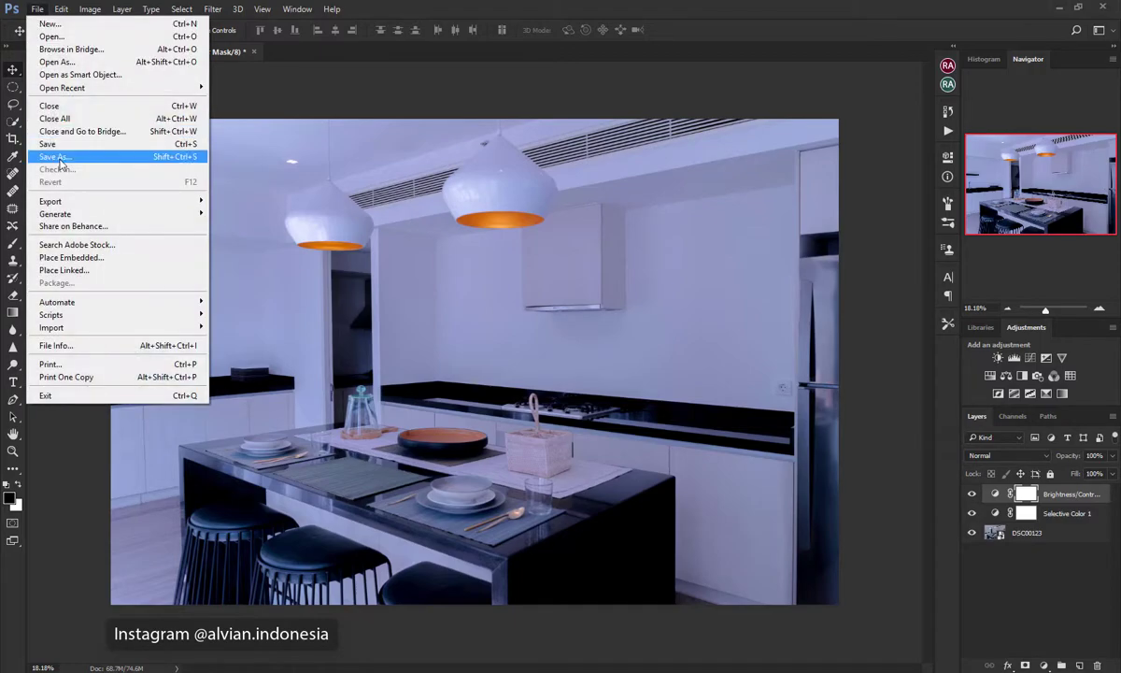
Save the layered image as DSC00123-1.psd with Maximize Compatibility.
click(55, 149)
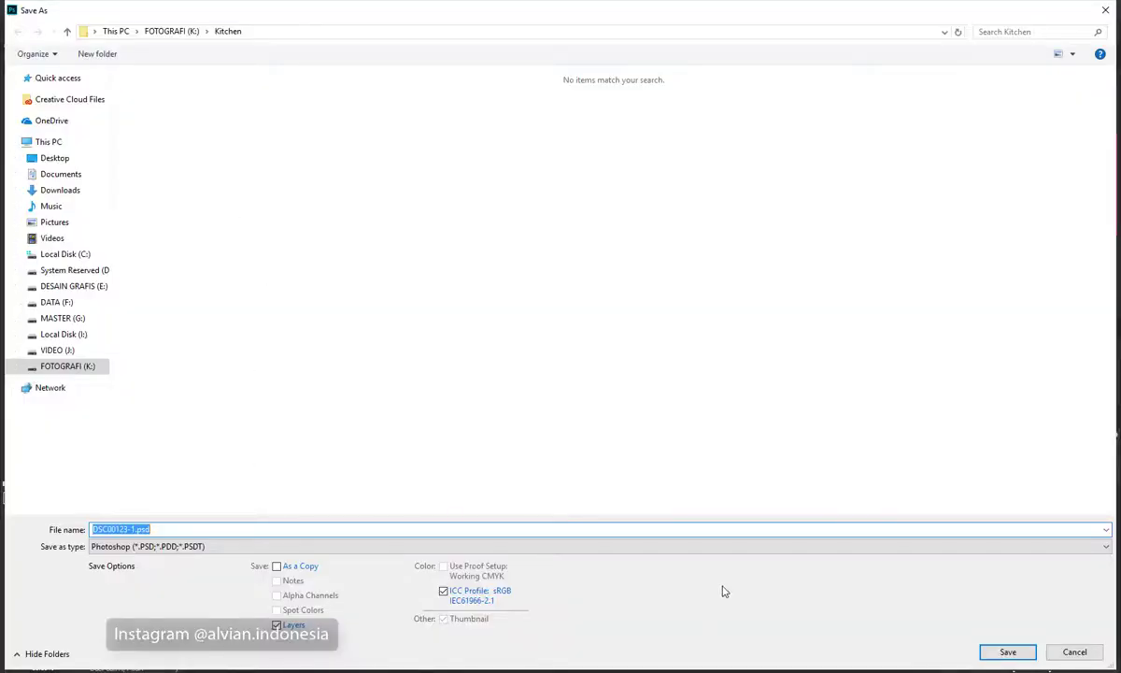
click(1010, 653)
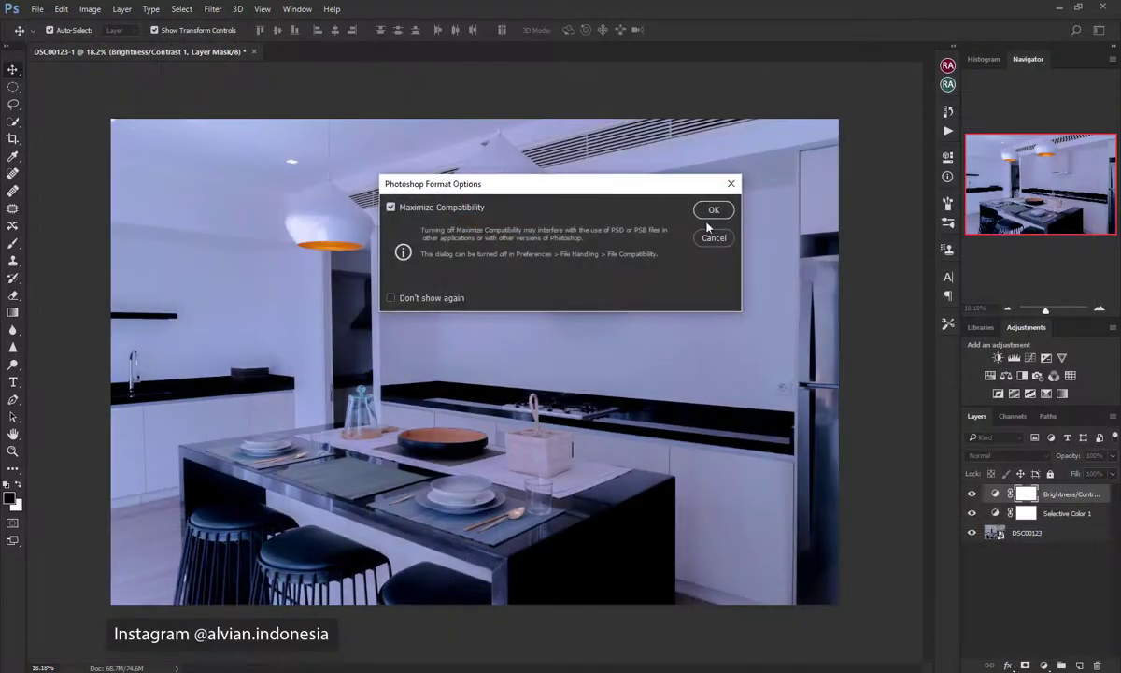
click(710, 212)
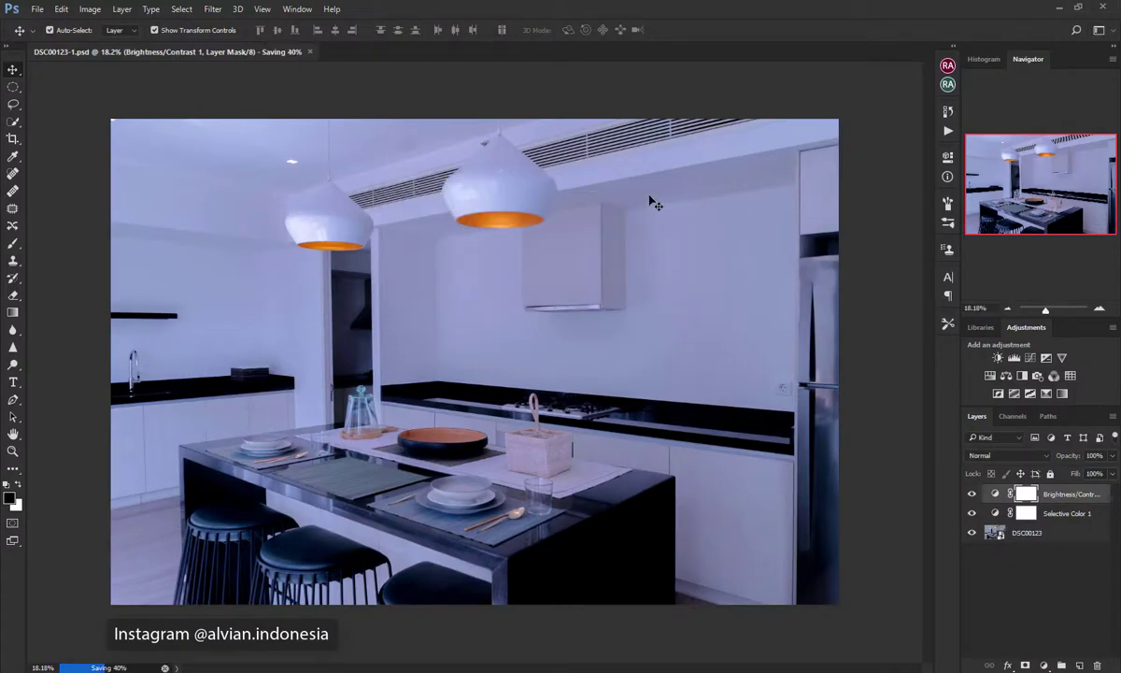
Save a JPEG copy named DSC00123 (after).JPG at quality 12.
key(ctrl+shift+s)
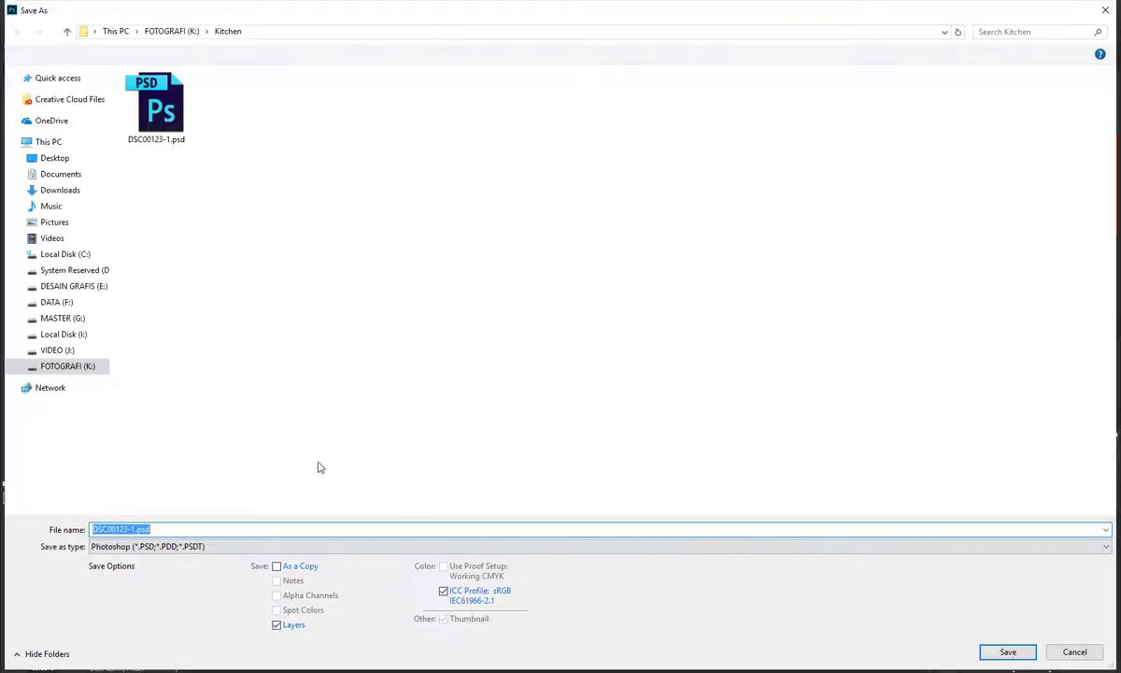
click(235, 546)
click(184, 413)
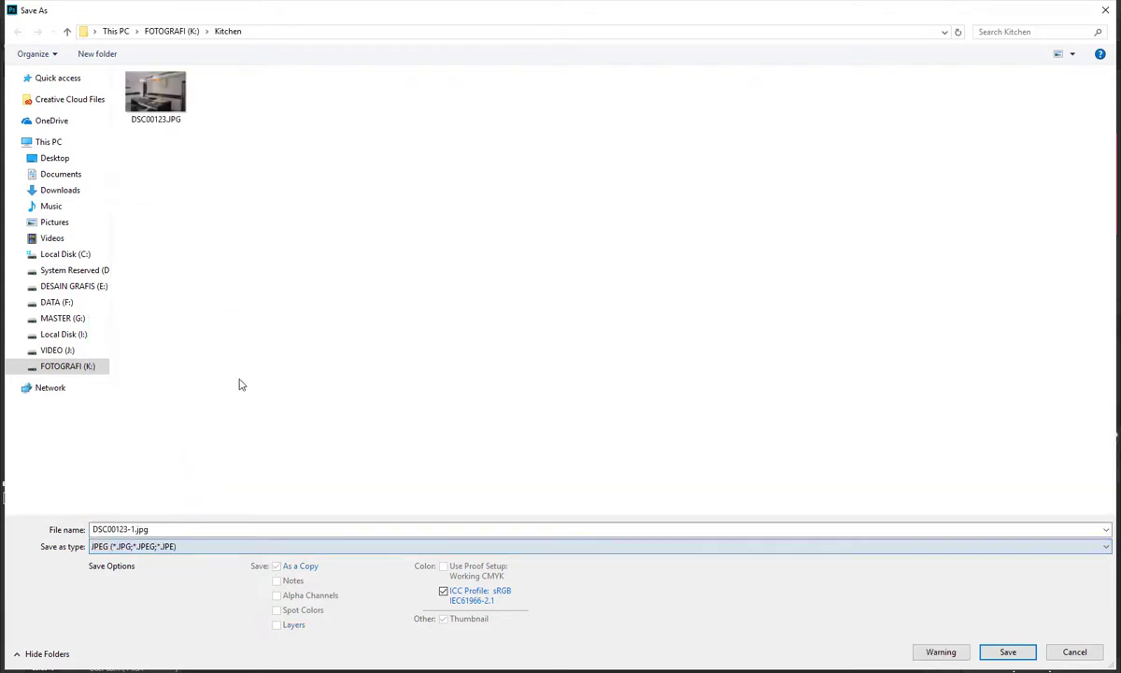
click(129, 529)
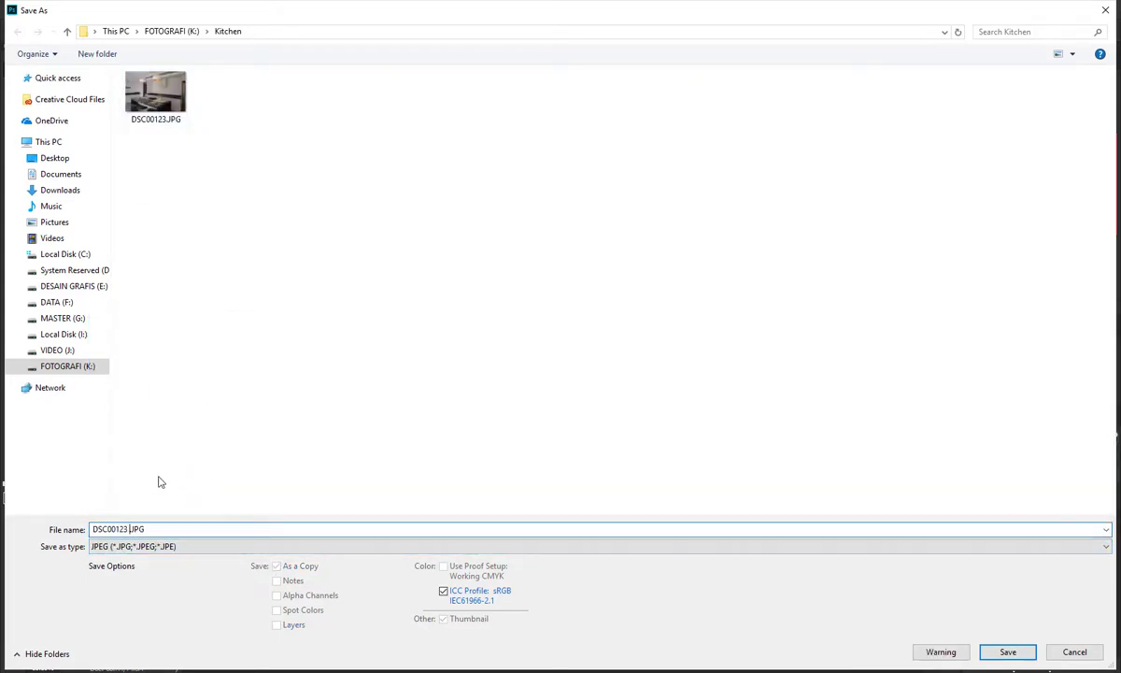
text((after))
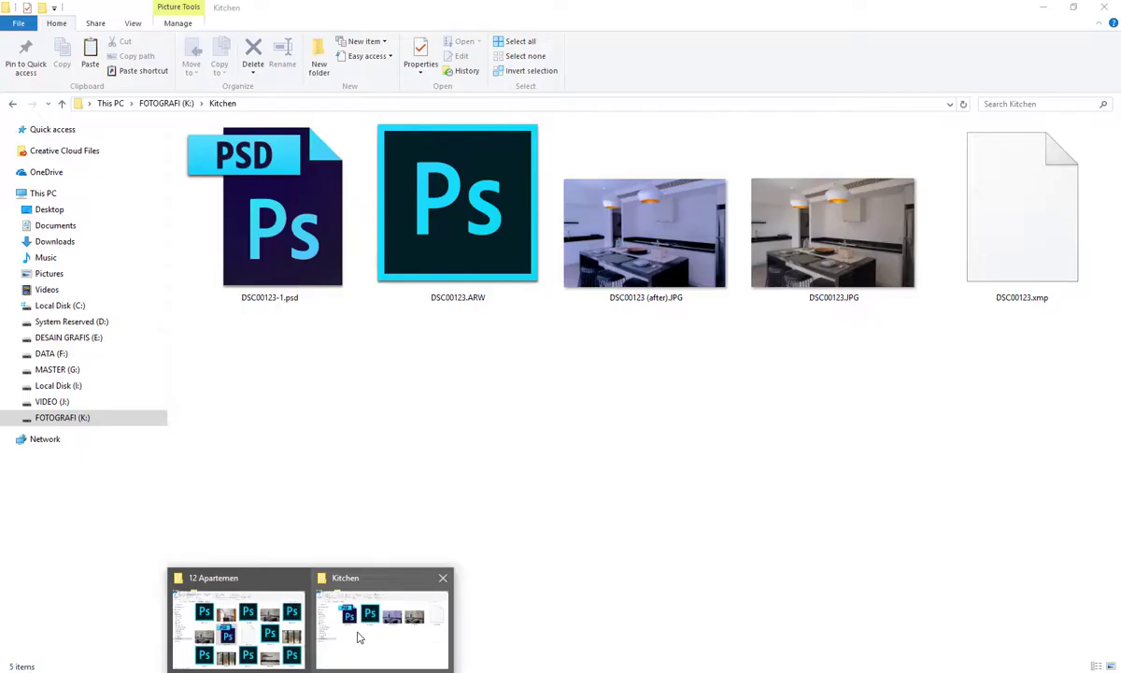
Refresh the Kitchen folder and drag the original DSC00123.JPG toward Photoshop.
click(356, 638)
right_click(669, 458)
click(709, 529)
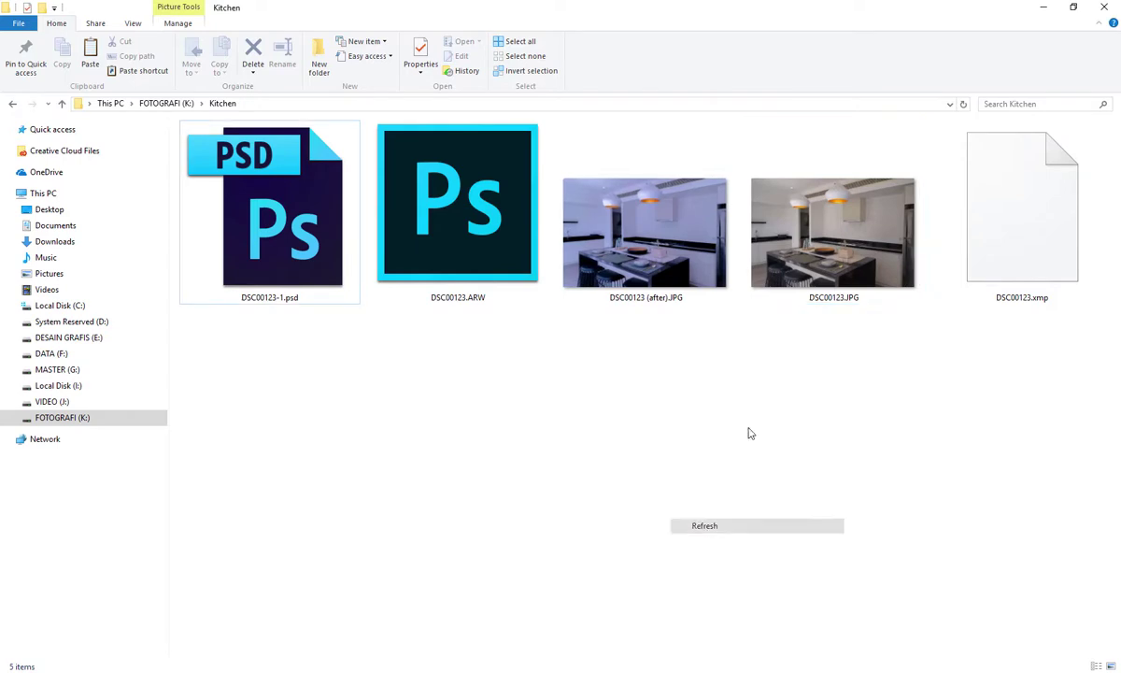
drag(811, 245, 353, 666)
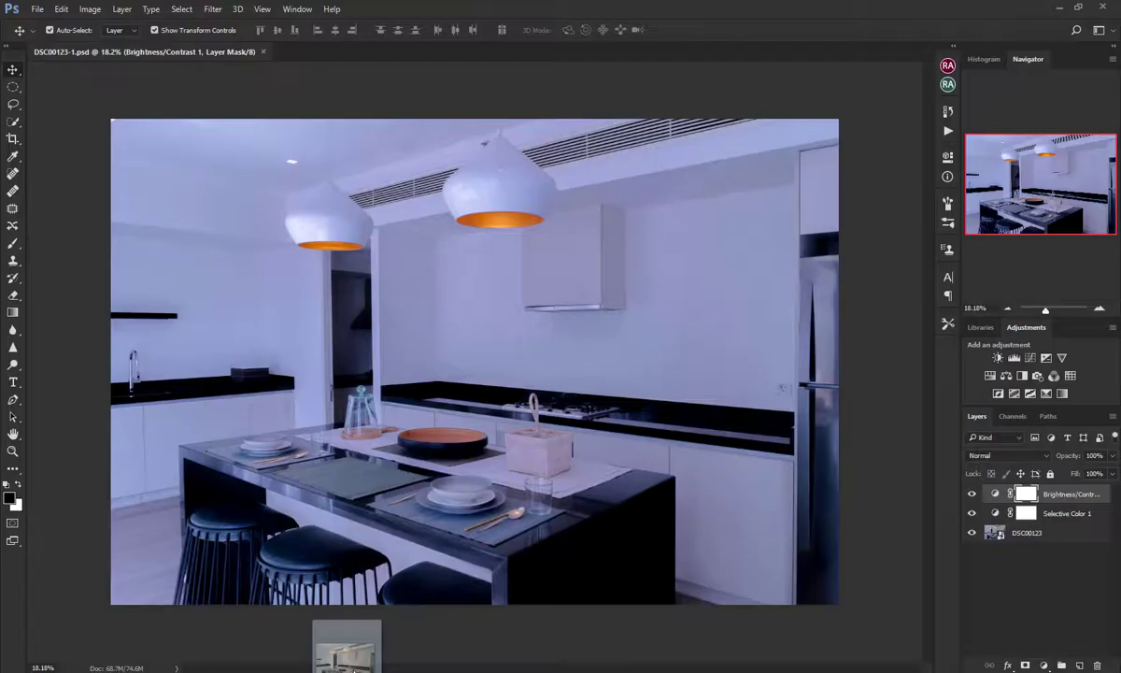
Place the original DSC00123.JPG as a full-canvas top layer, then hide it.
drag(354, 666, 579, 224)
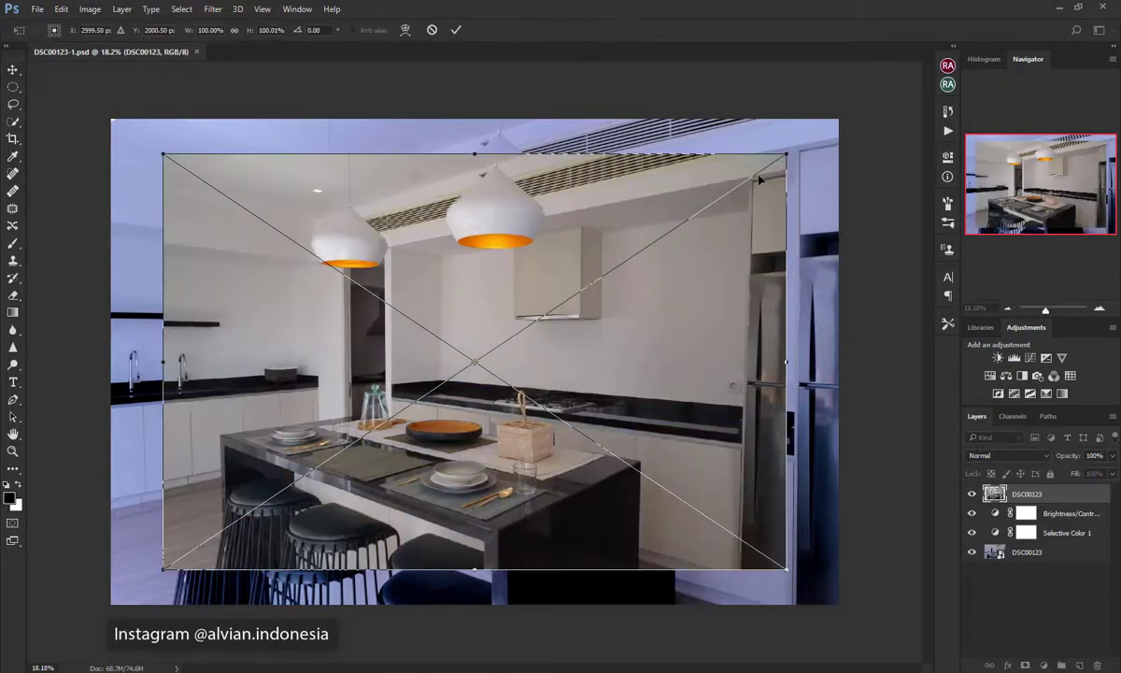
drag(789, 152, 838, 112)
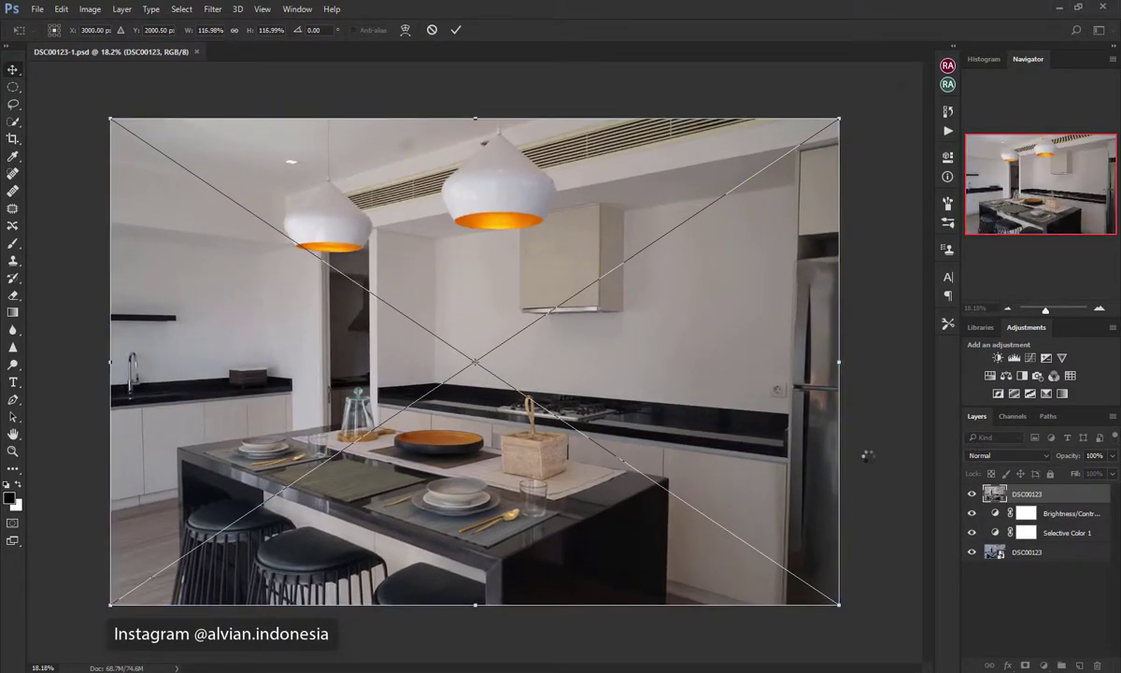
key(Return)
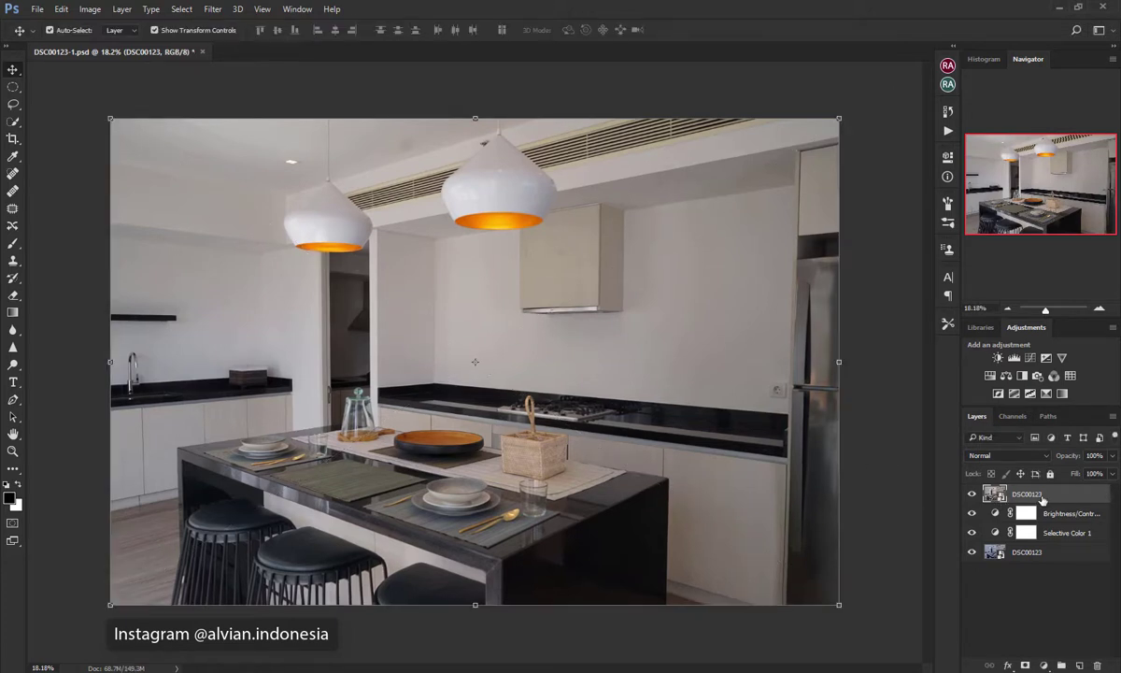
click(972, 494)
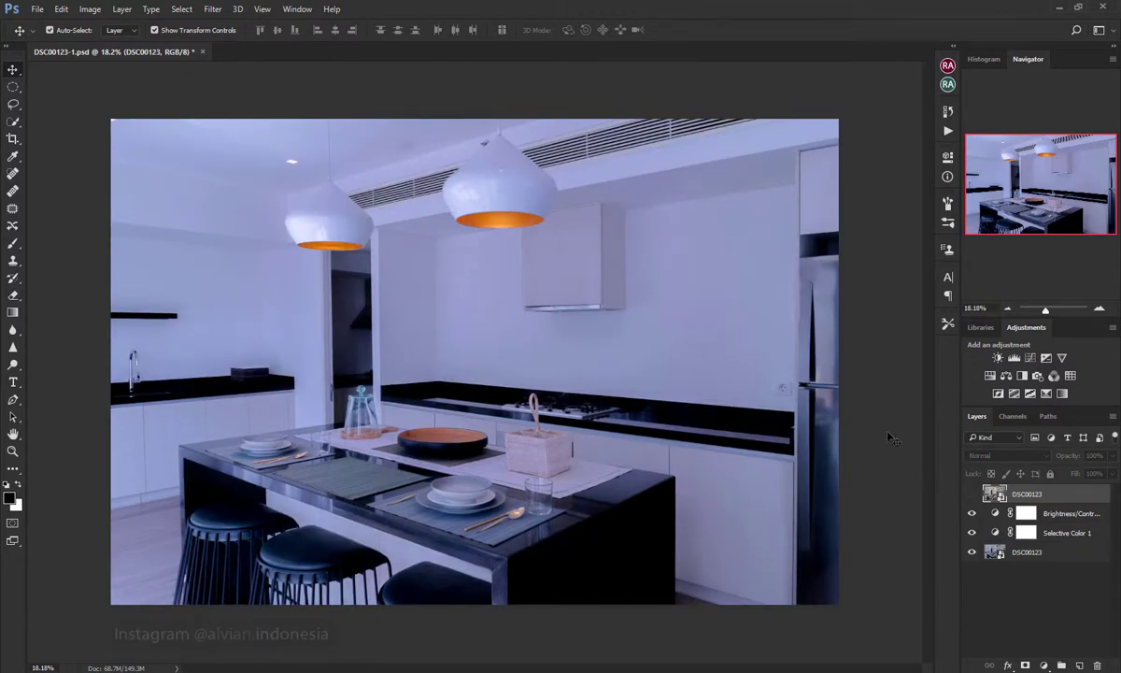
scroll(890, 437, up, 1)
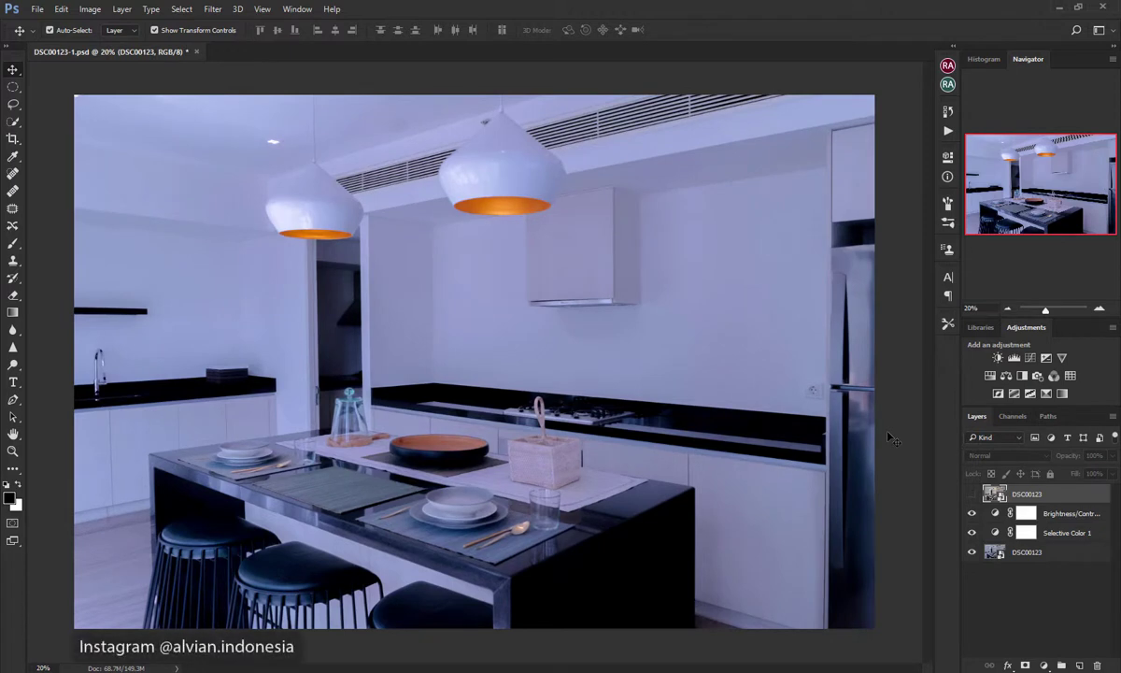